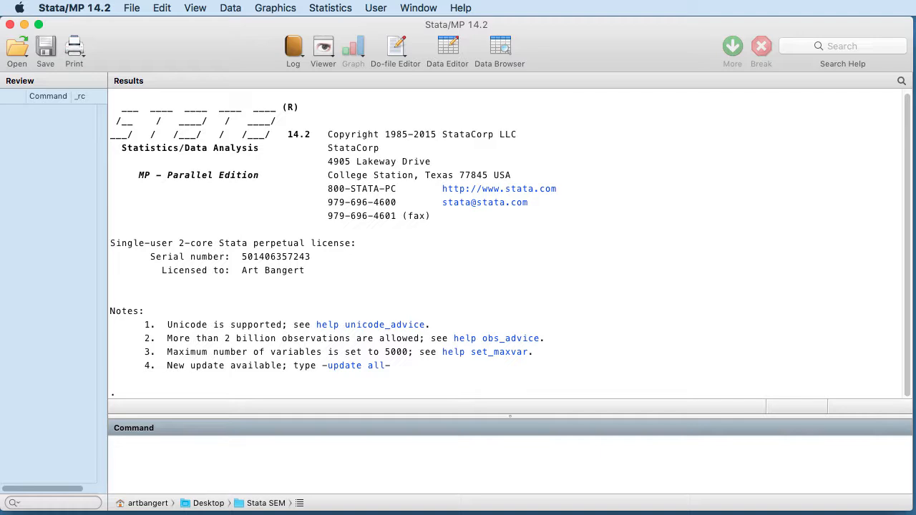
Step: Open the dataset Book II.dta from the Desktop folder
left_click(133, 9)
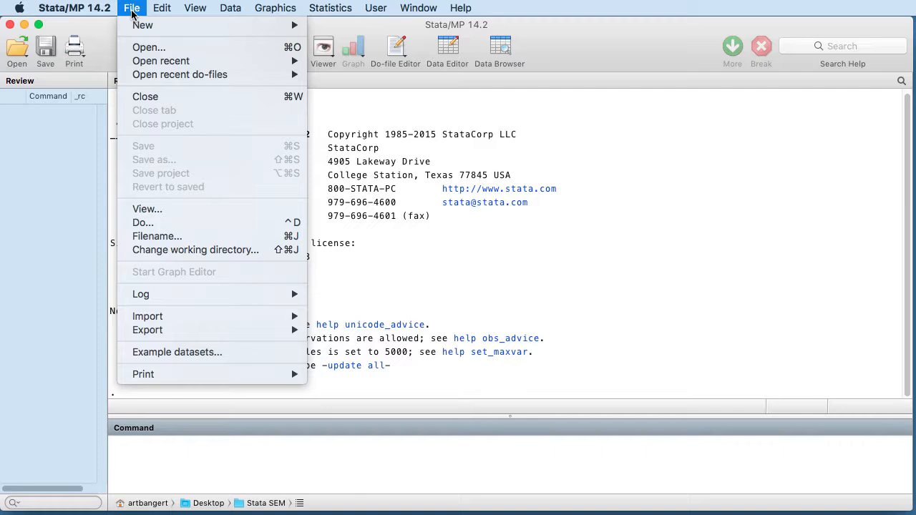
left_click(143, 48)
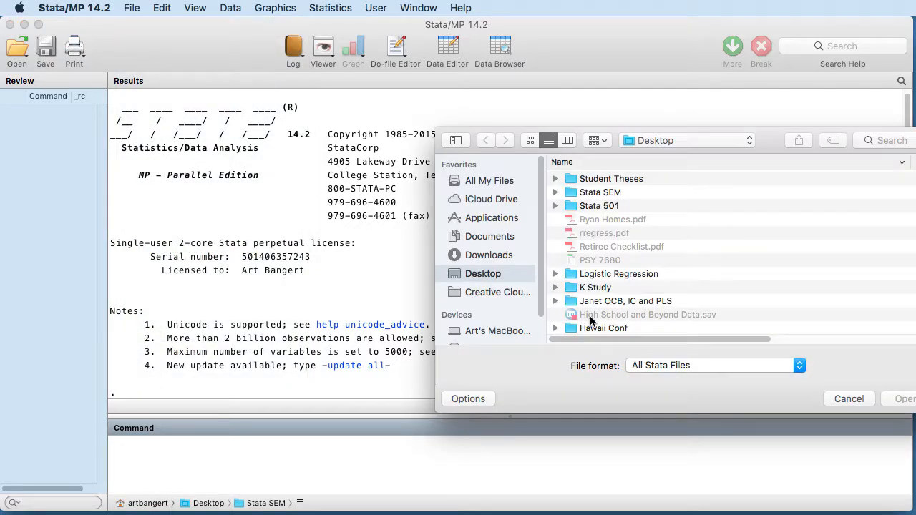
scroll(617, 291, "down", 5)
left_click(617, 328)
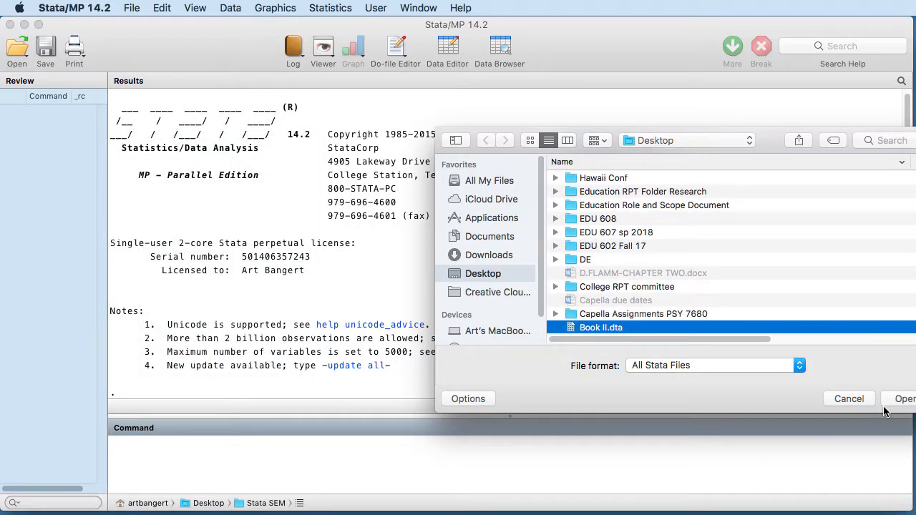
left_click(894, 399)
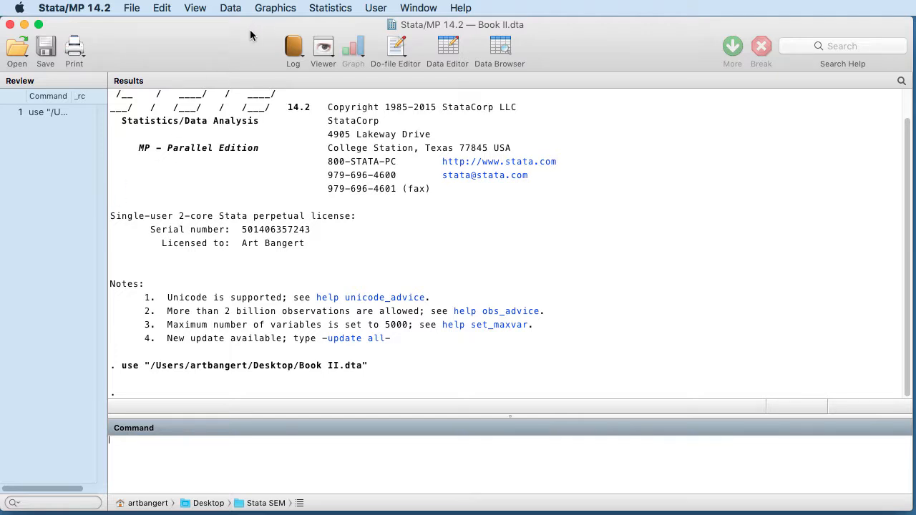
Step: Browse the dataset's variables and observations in the Data Browser, from gender through parEduc
left_click(503, 48)
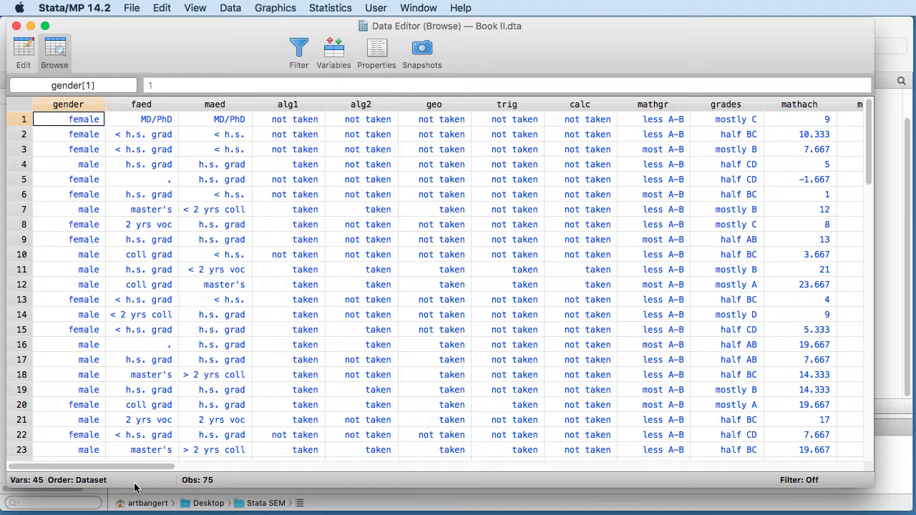
left_click_drag(165, 466, 266, 477)
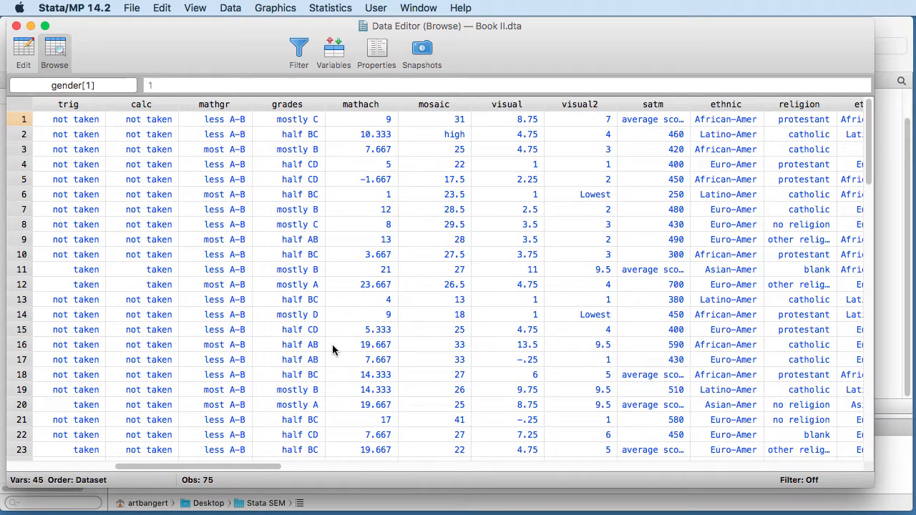
left_click_drag(190, 470, 583, 505)
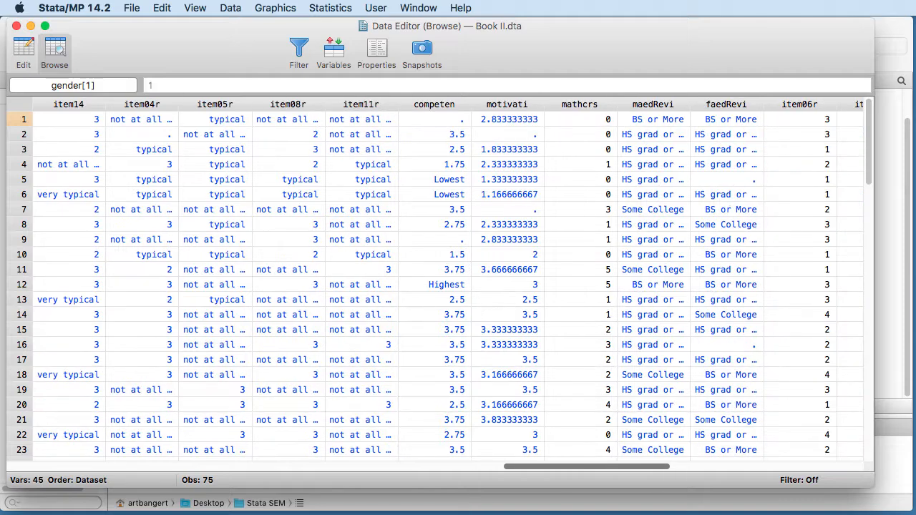
left_click_drag(571, 469, 576, 469)
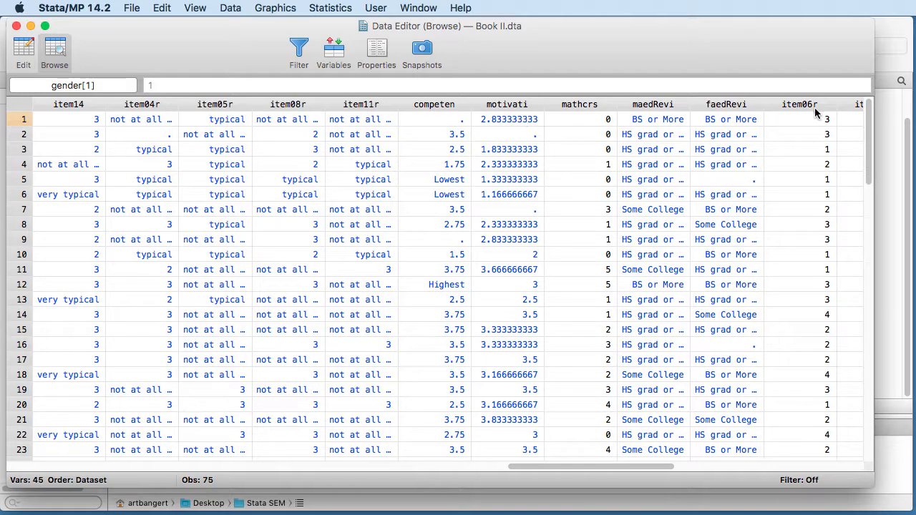
left_click_drag(594, 463, 734, 463)
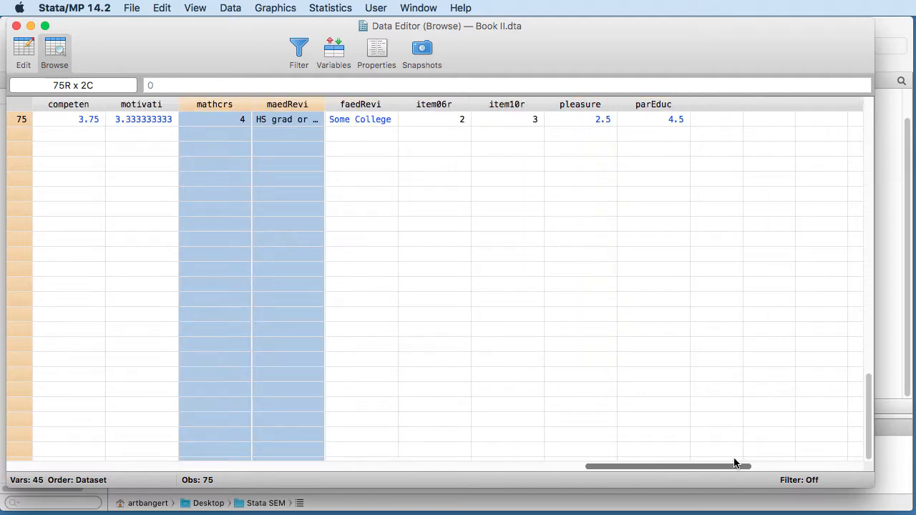
scroll(761, 354, "up", 10)
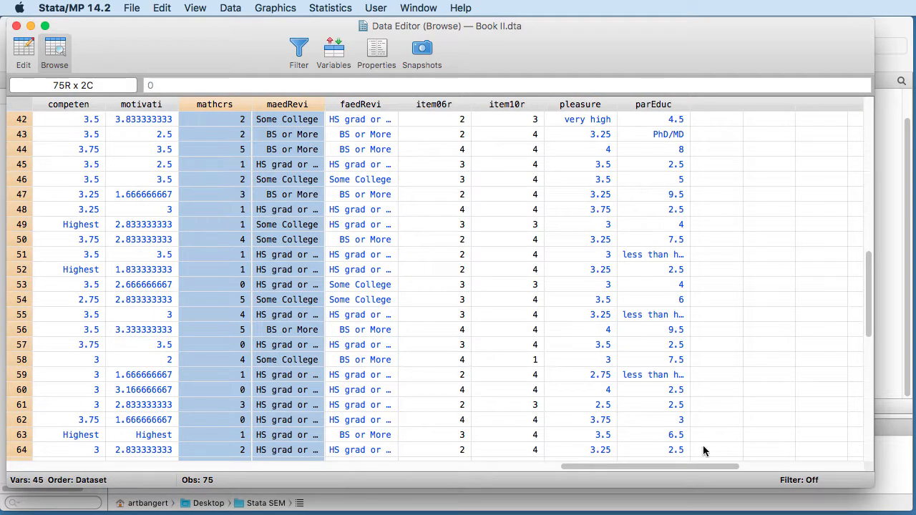
left_click_drag(869, 295, 870, 141)
left_click_drag(634, 468, 104, 490)
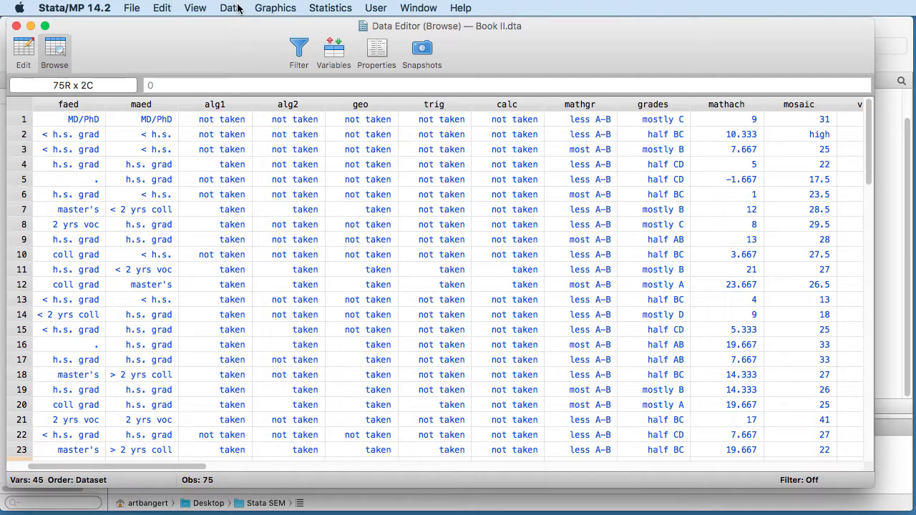
Step: Set up a scatterplot matrix graph with mathach as its first variable
left_click(271, 10)
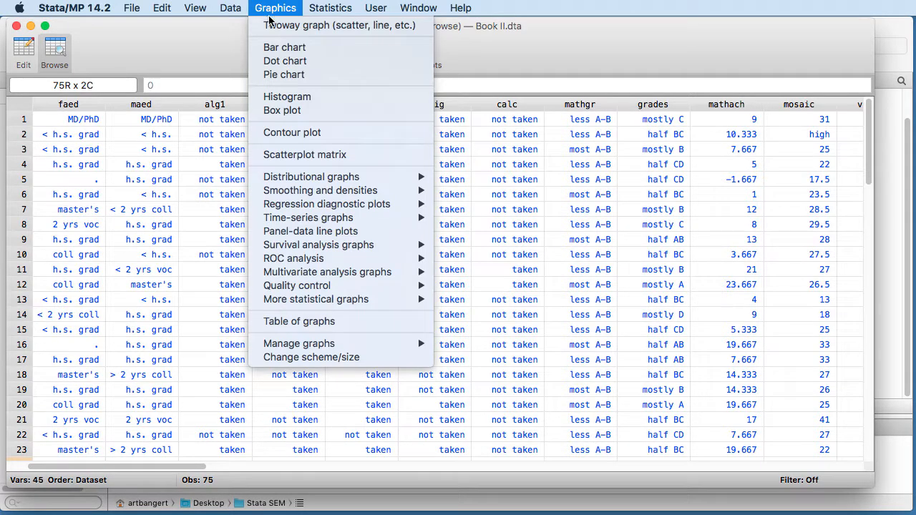
left_click(291, 154)
left_click_drag(578, 95, 371, 67)
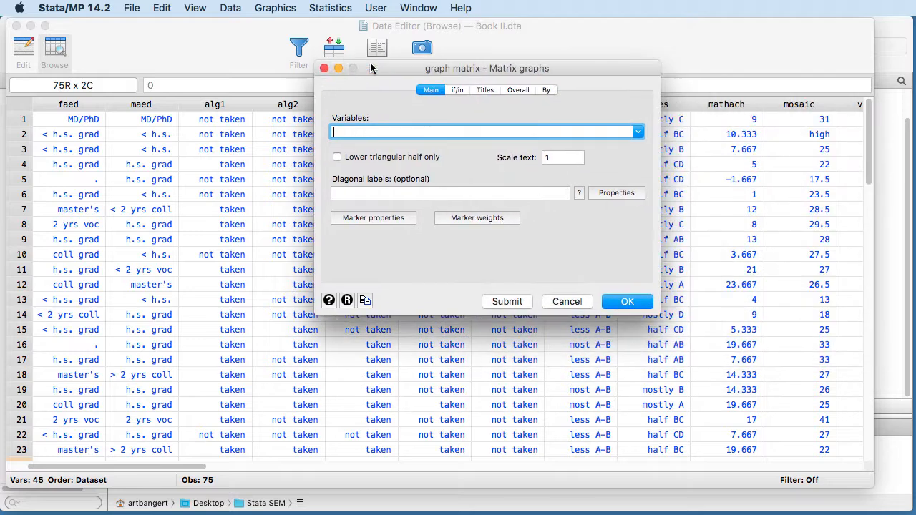
left_click(638, 132)
scroll(460, 155, "down", 5)
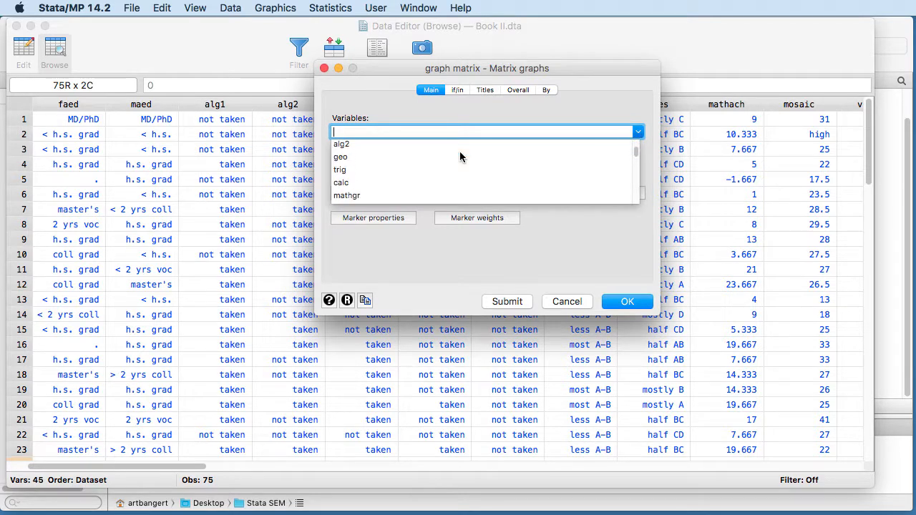
left_click(365, 191)
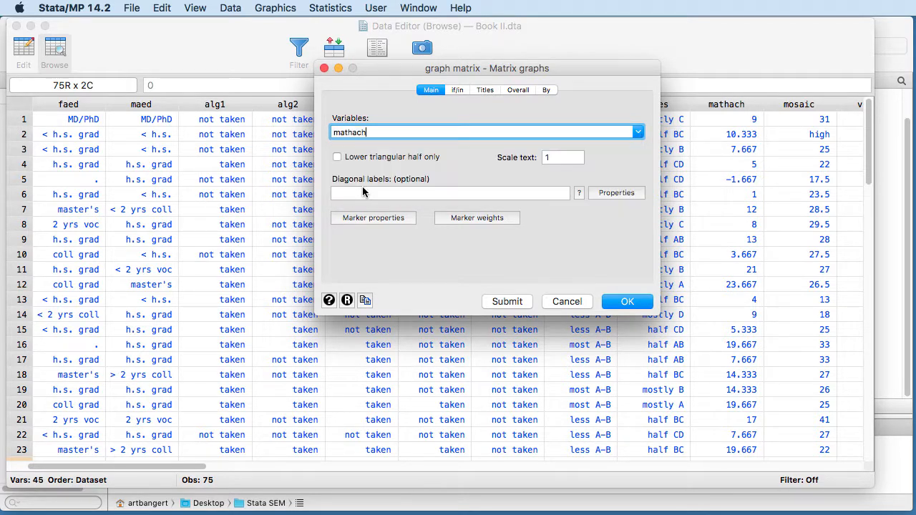
Step: Add motivati to the variables of the scatterplot matrix
left_click(637, 133)
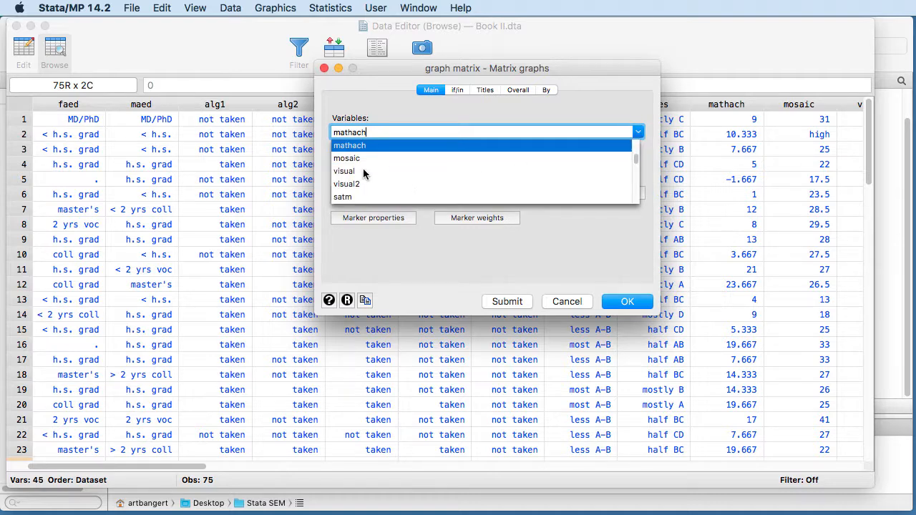
scroll(375, 169, "down", 15)
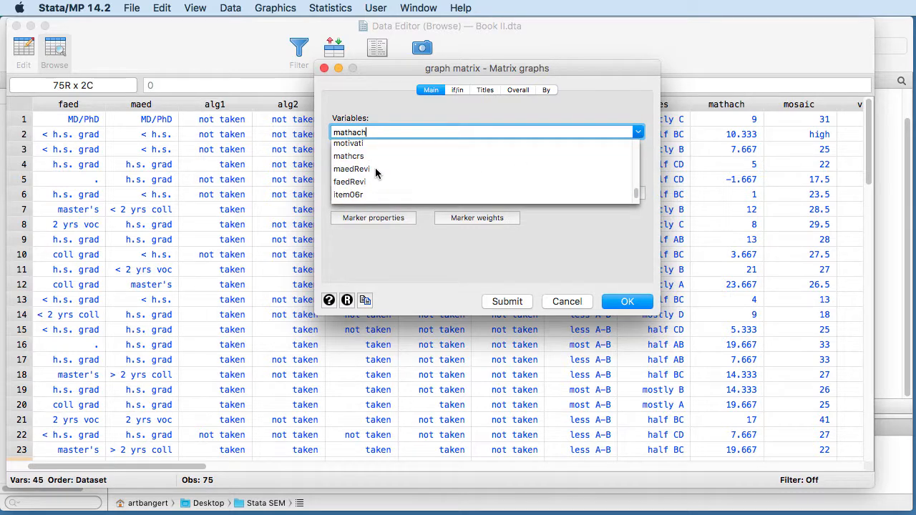
scroll(375, 175, "down", 3)
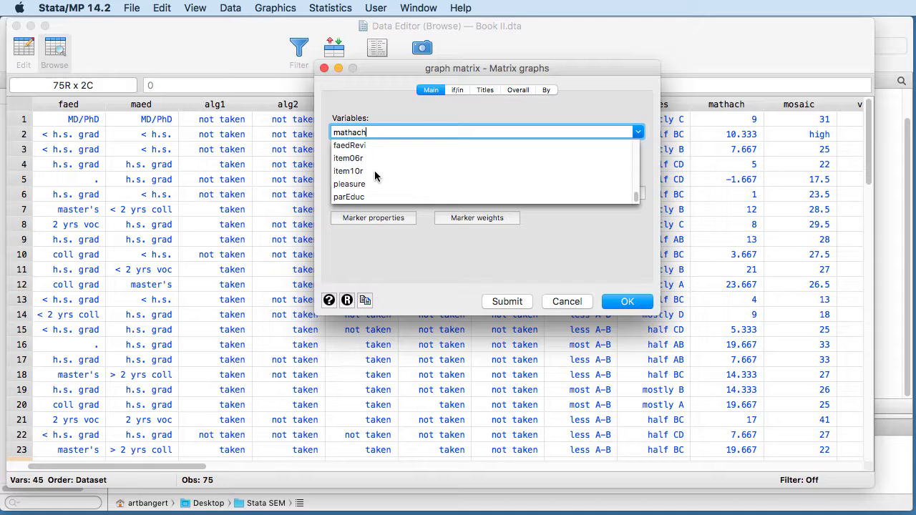
scroll(375, 176, "up", 8)
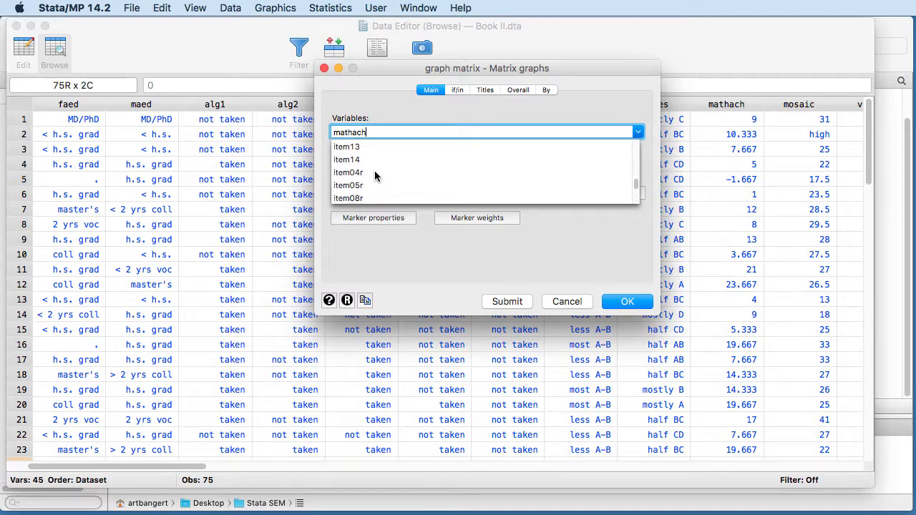
scroll(375, 176, "down", 5)
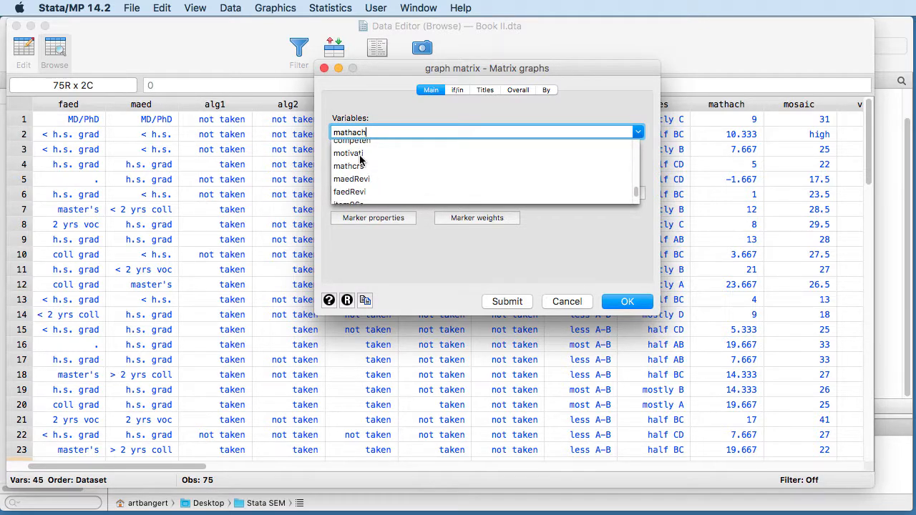
left_click(365, 153)
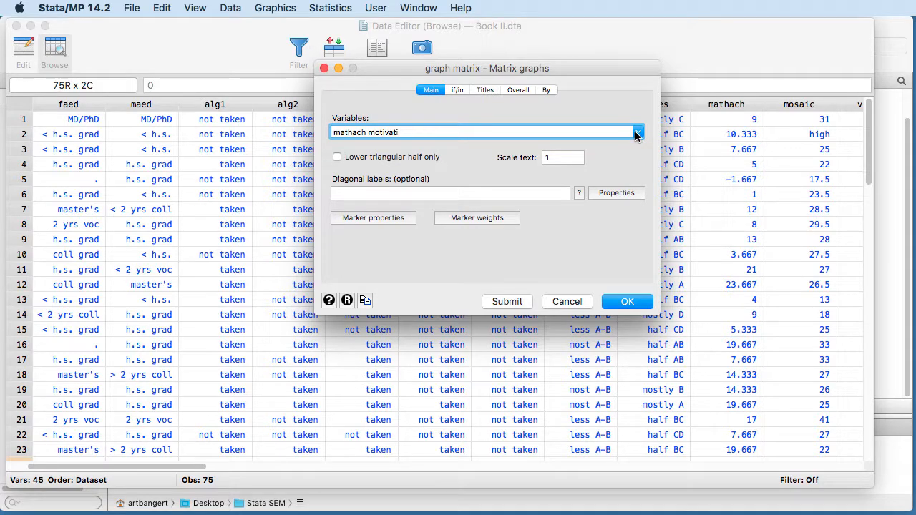
Step: Add grades to the variables of the scatterplot matrix
left_click(637, 132)
scroll(380, 174, "up", 15)
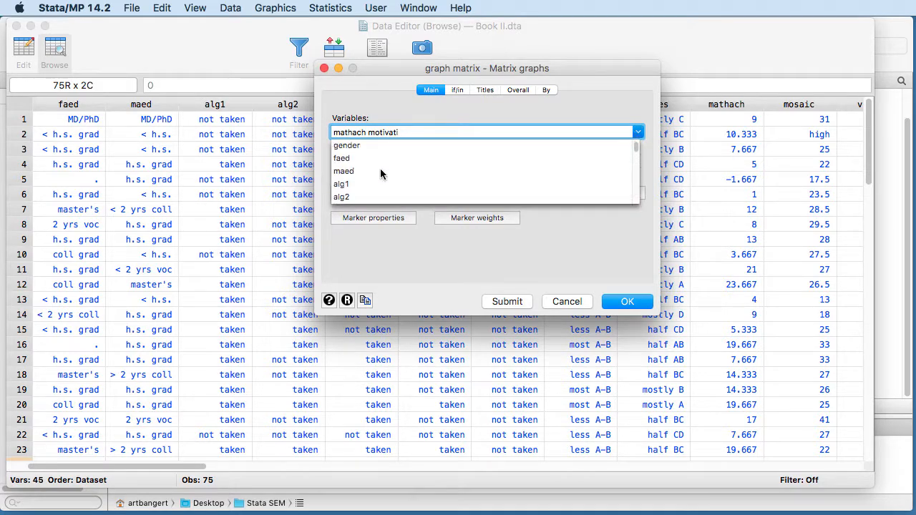
scroll(375, 169, "down", 3)
scroll(375, 169, "down", 2)
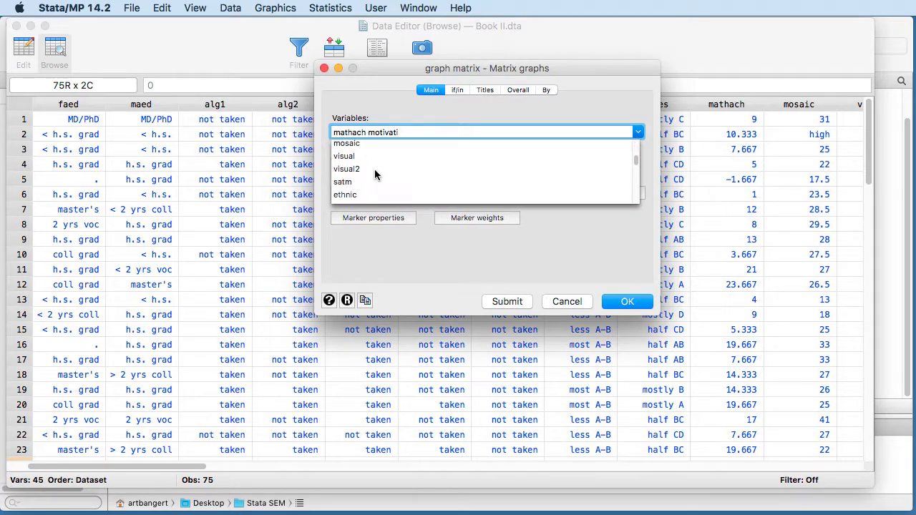
scroll(374, 170, "up", 3)
left_click(361, 157)
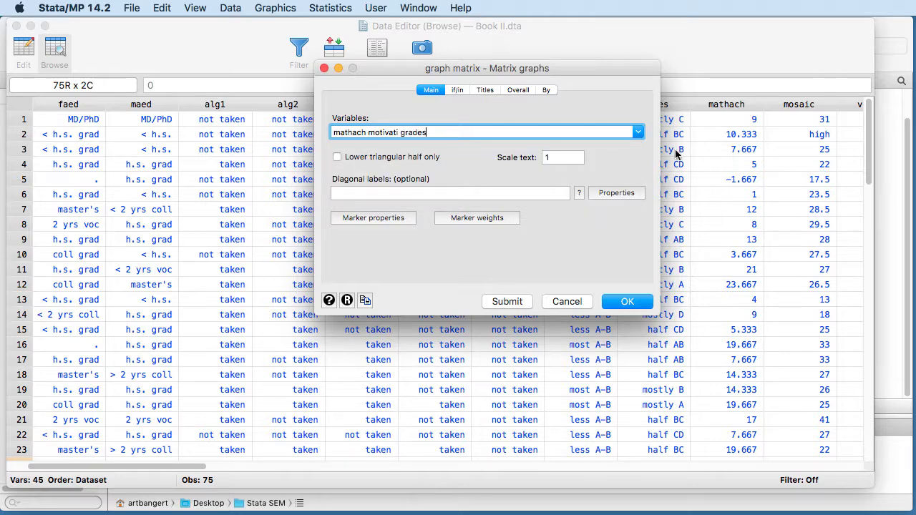
Step: Add parEduc and gender to the scatterplot matrix variables and generate the graph
left_click(637, 133)
scroll(408, 171, "down", 5)
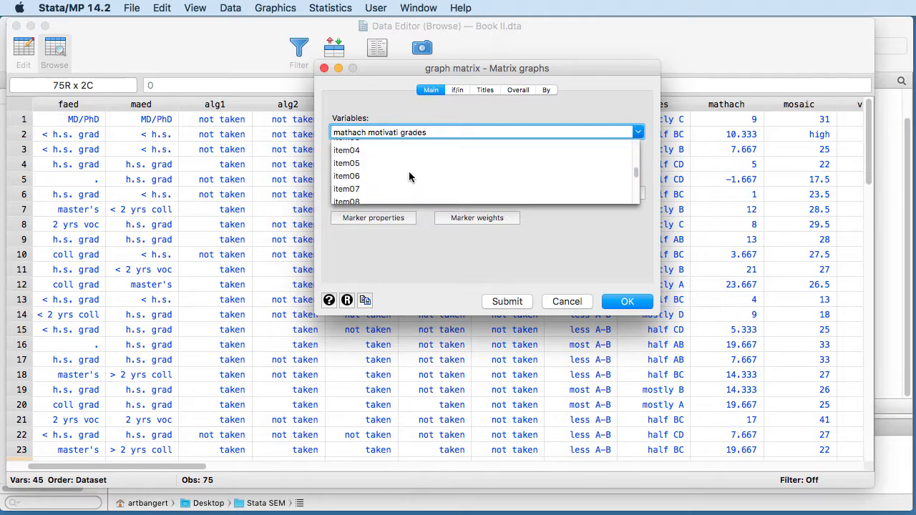
left_click(358, 196)
left_click(641, 135)
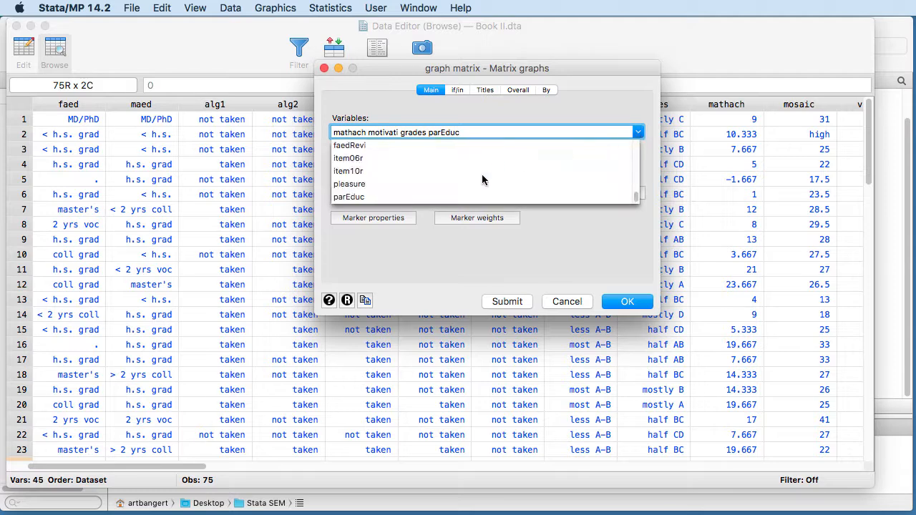
scroll(479, 177, "up", 10)
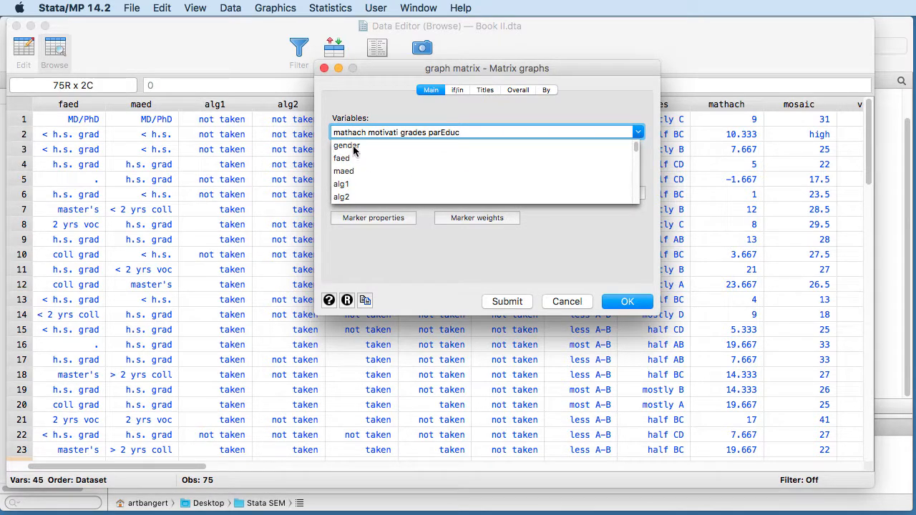
left_click(350, 143)
left_click(612, 302)
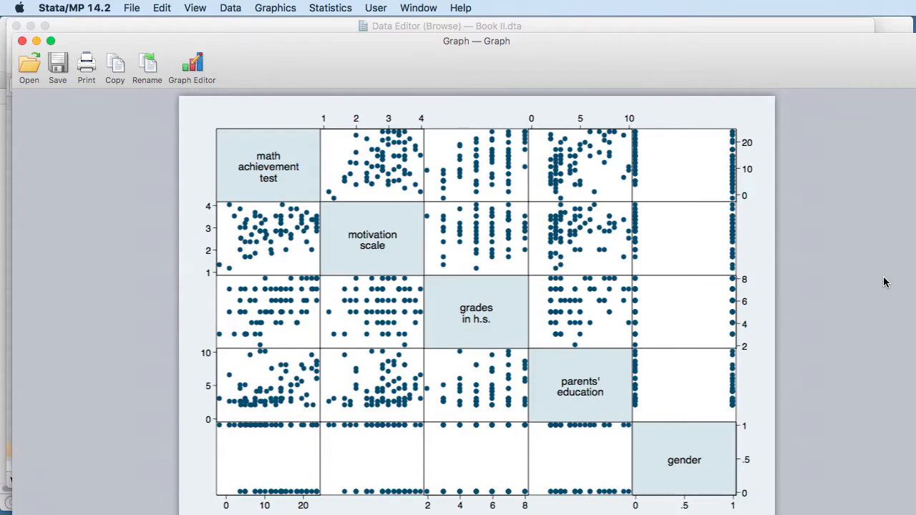
left_click_drag(484, 51, 472, 37)
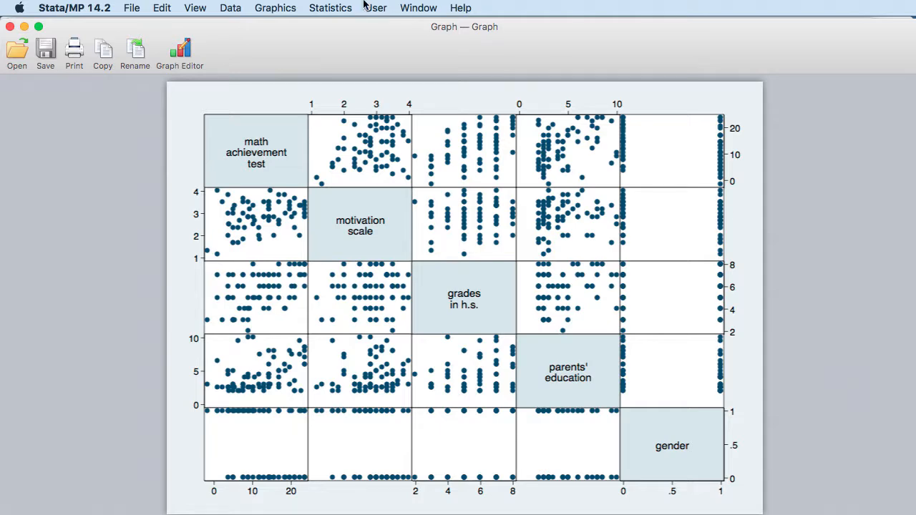
Step: Set up a pairwise correlations analysis with mathach as its first variable
left_click(315, 9)
mouse_move(321, 26)
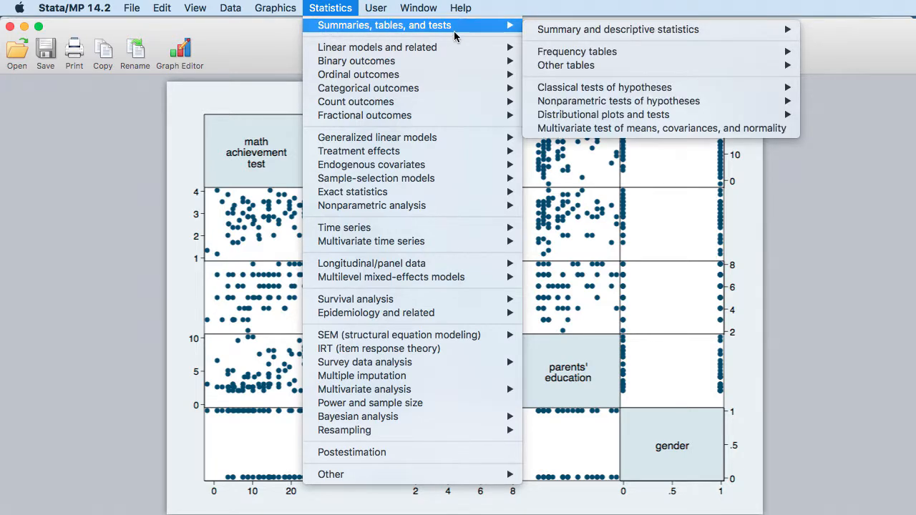
mouse_move(549, 29)
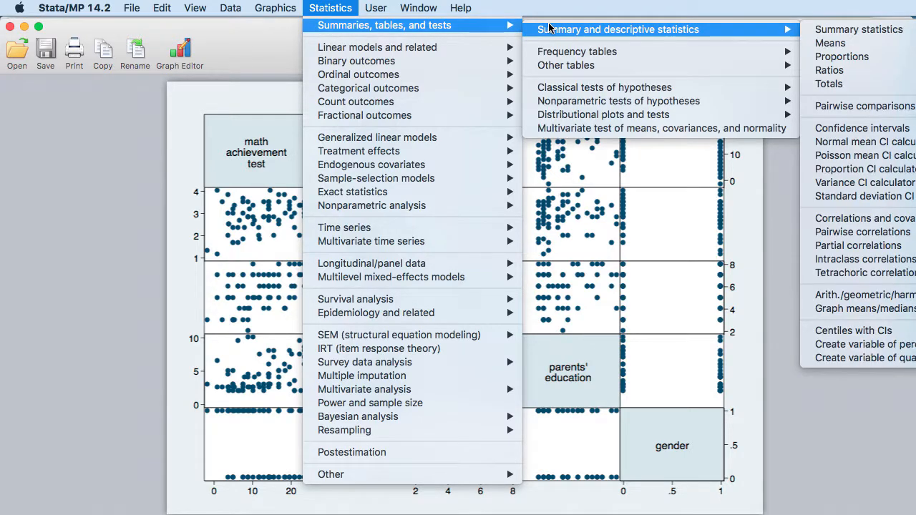
left_click(885, 237)
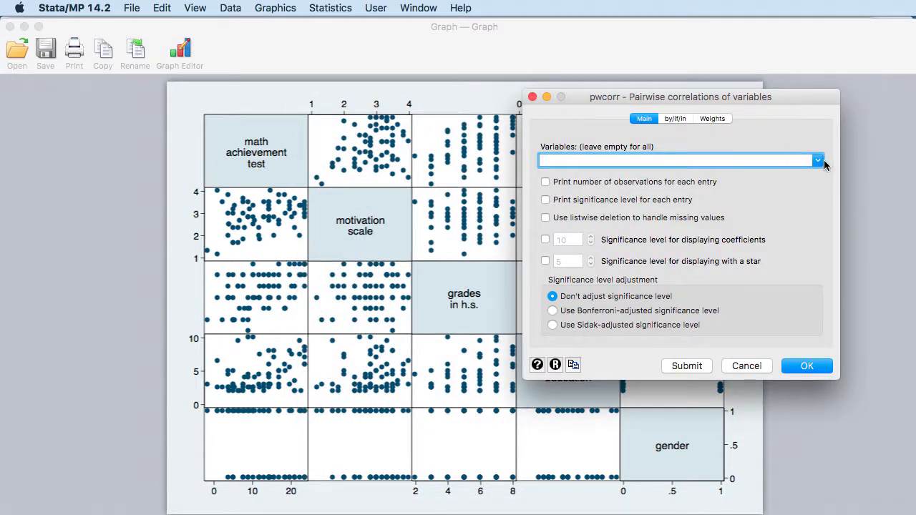
left_click(818, 161)
left_click(699, 98)
left_click_drag(698, 98, 643, 90)
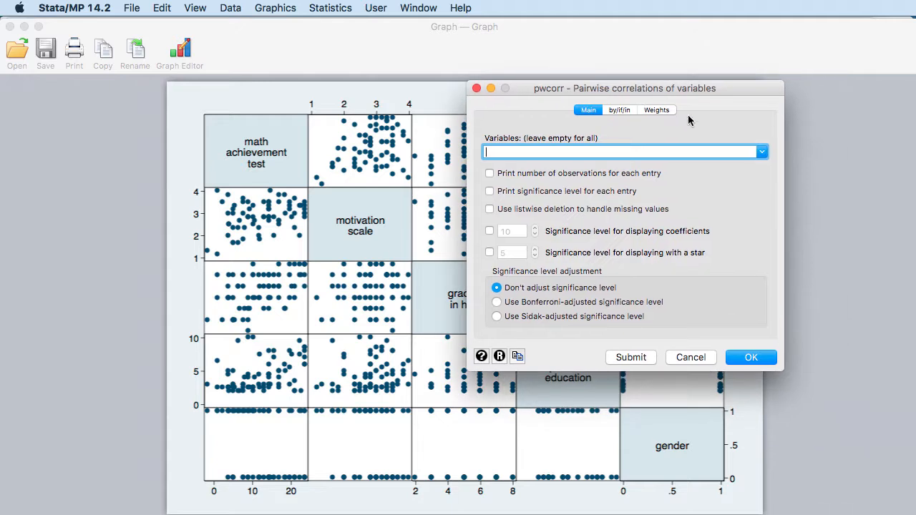
left_click(761, 151)
scroll(601, 169, "down", 3)
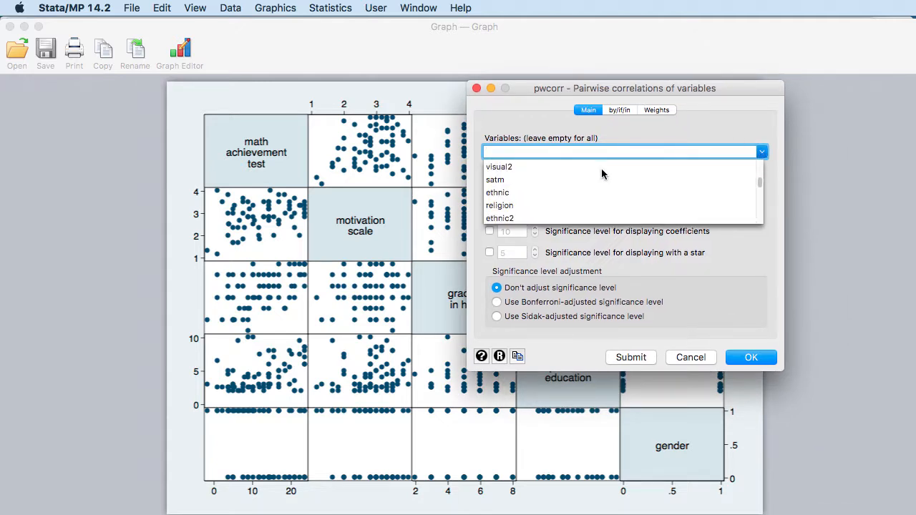
scroll(538, 172, "up", 2)
left_click(528, 174)
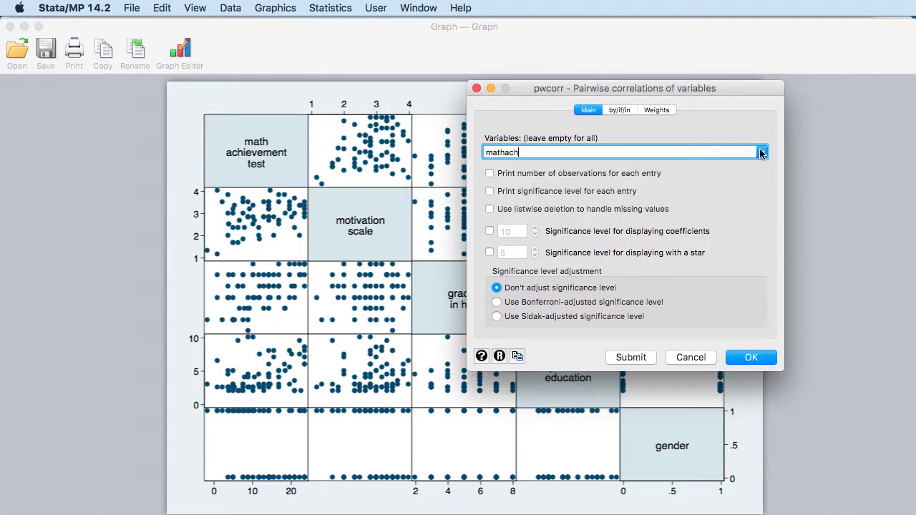
Step: Add motivati and grades to the variables of the pairwise correlations analysis
left_click(761, 151)
scroll(597, 191, "down", 5)
scroll(597, 192, "up", 5)
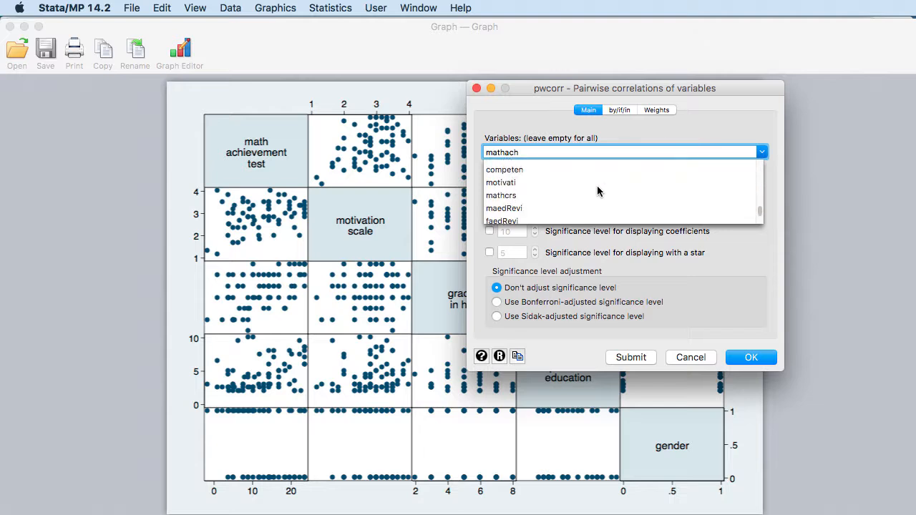
left_click(527, 189)
left_click(761, 151)
scroll(528, 174, "up", 10)
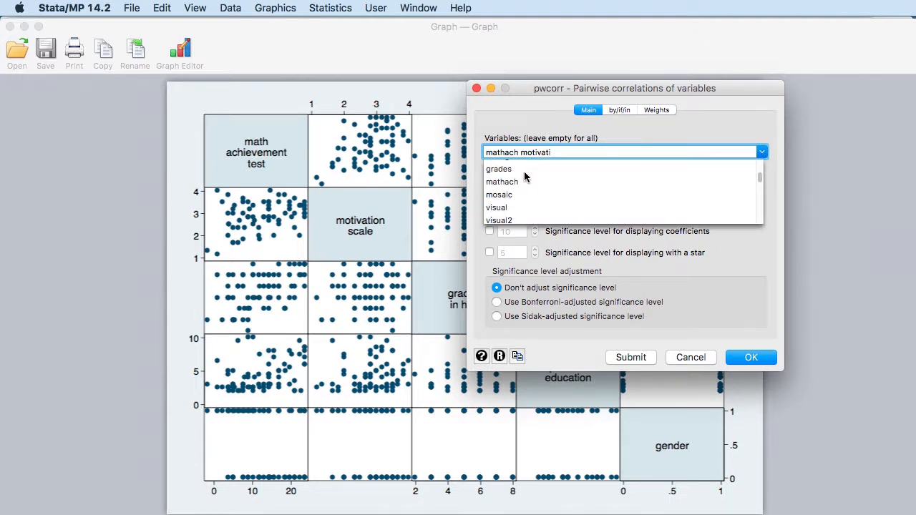
left_click(528, 171)
Step: Add parEduc and gender to the variables of the pairwise correlations analysis
left_click(761, 152)
scroll(573, 190, "down", 10)
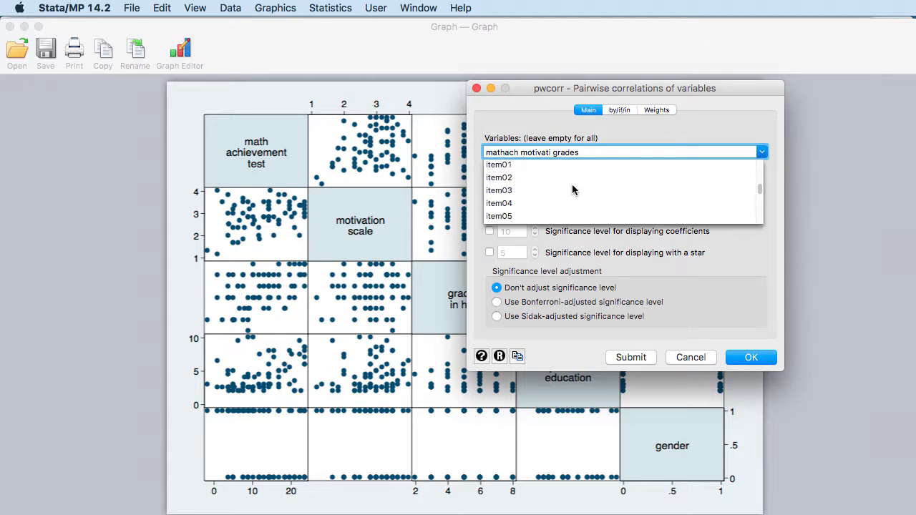
left_click(531, 220)
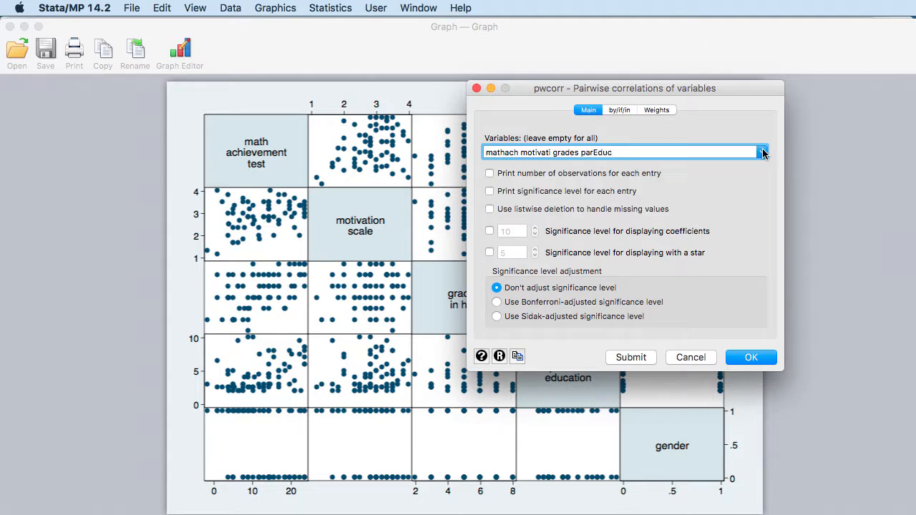
left_click(760, 152)
scroll(568, 174, "up", 10)
left_click(528, 167)
Step: Run the pairwise correlations and bring the main Book II.dta results window to the front
left_click(749, 357)
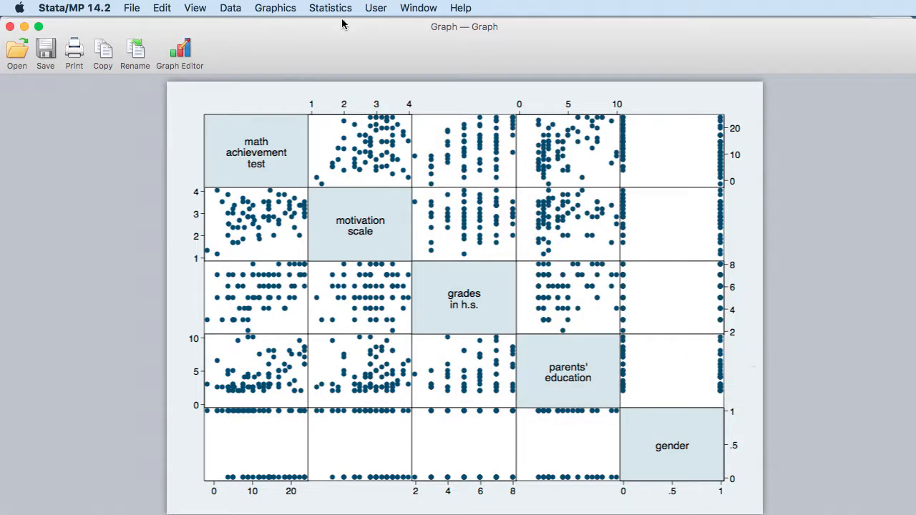
left_click(409, 8)
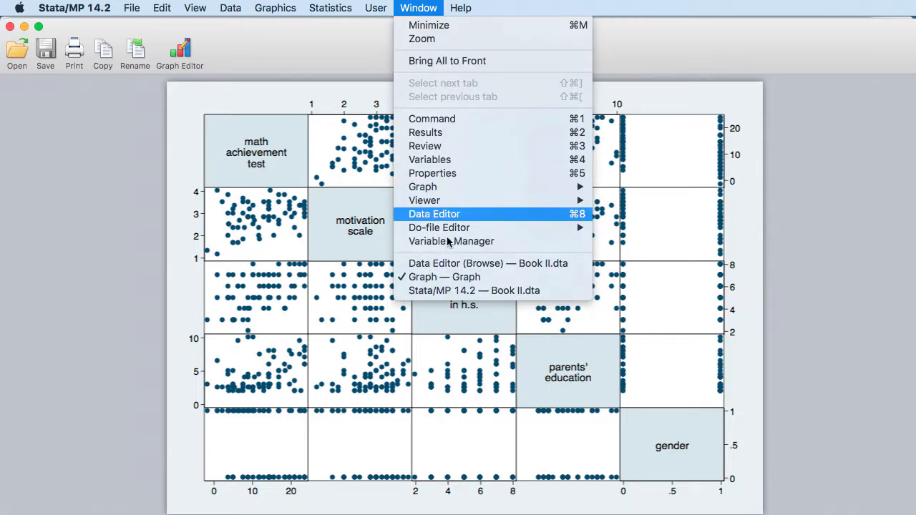
left_click(467, 290)
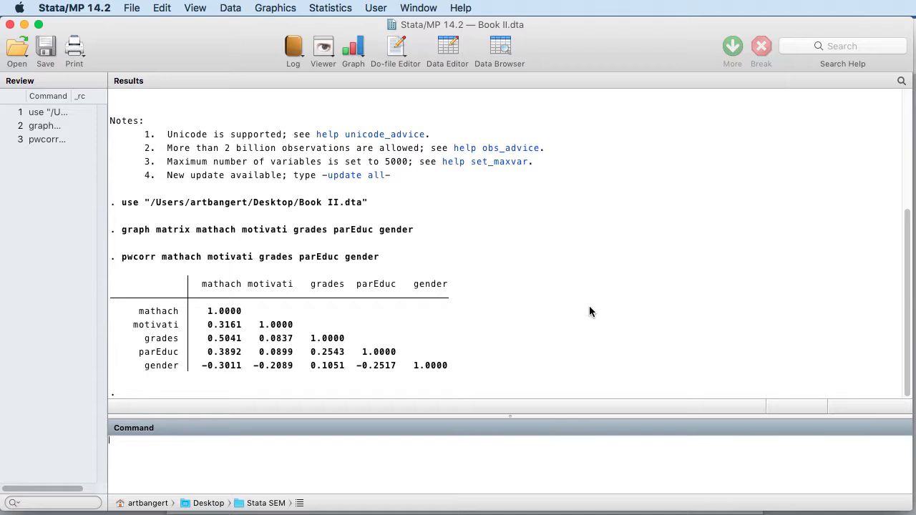
Step: Set up a linear regression with mathach as the dependent variable
left_click(319, 10)
mouse_move(361, 47)
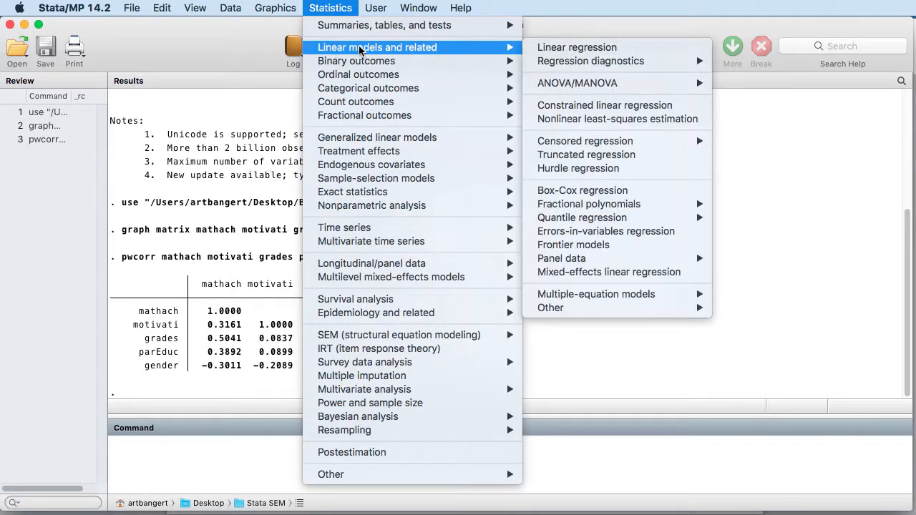
left_click(558, 47)
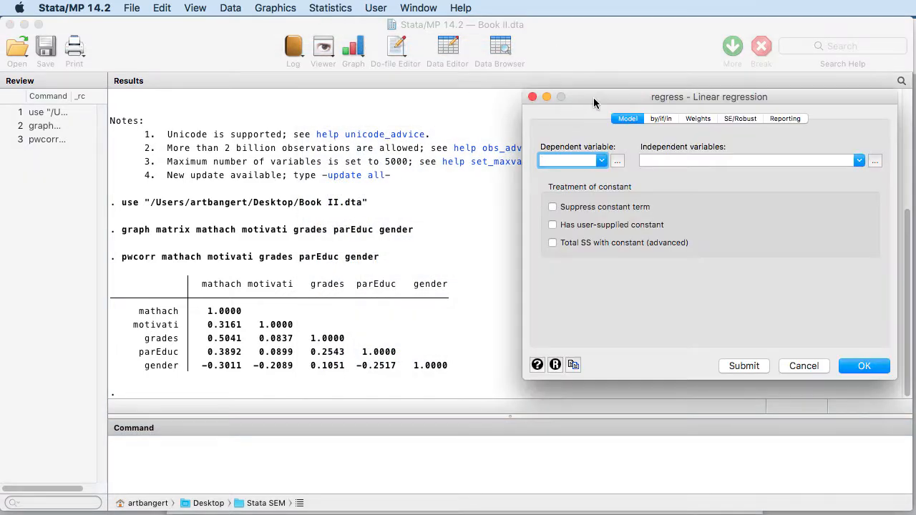
left_click_drag(593, 98, 437, 116)
left_click(451, 179)
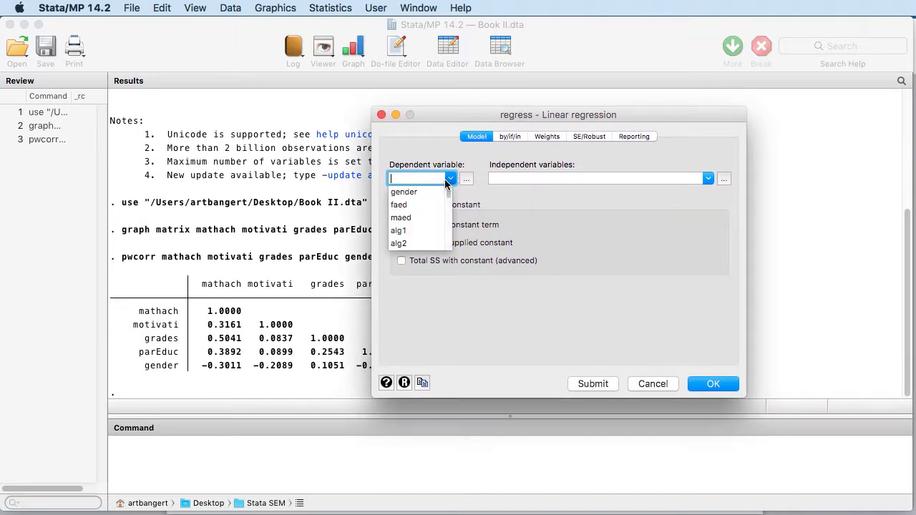
scroll(451, 204, "down", 3)
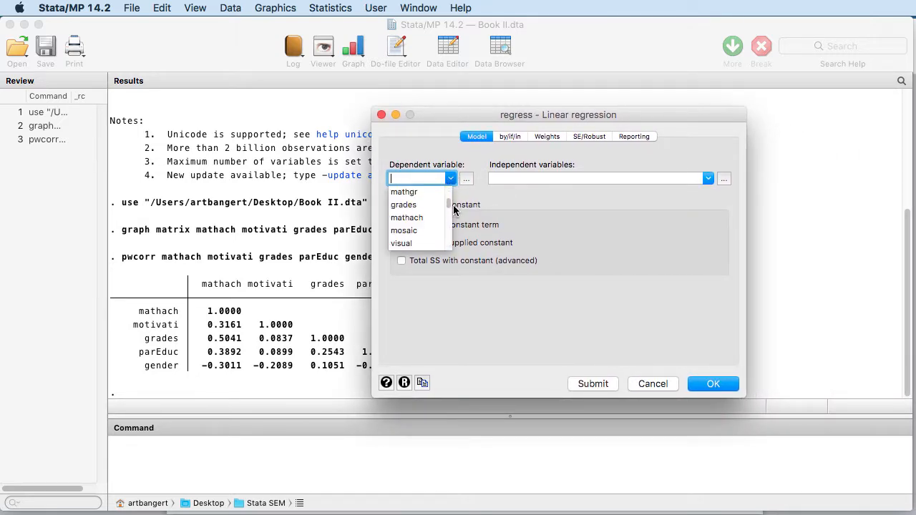
left_click(439, 218)
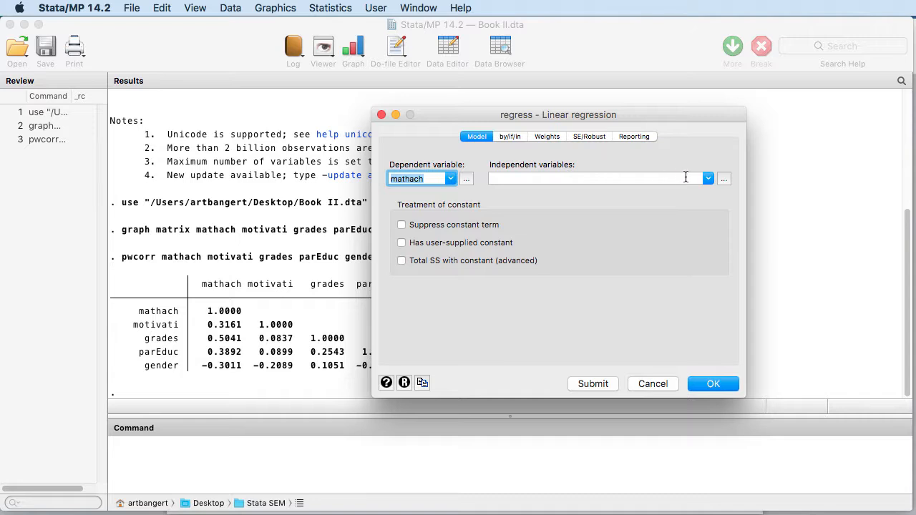
Step: Set motivati as the first independent variable of the linear regression
left_click(707, 179)
scroll(573, 206, "down", 3)
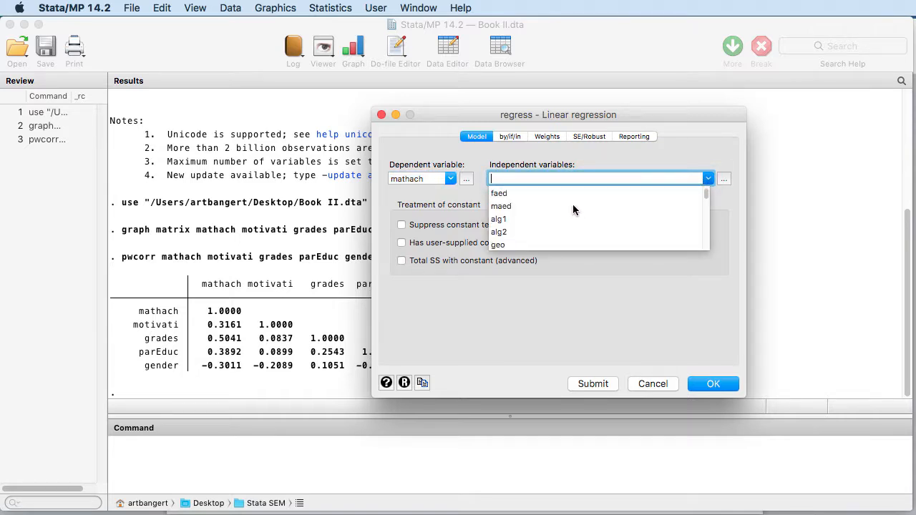
scroll(573, 210, "down", 8)
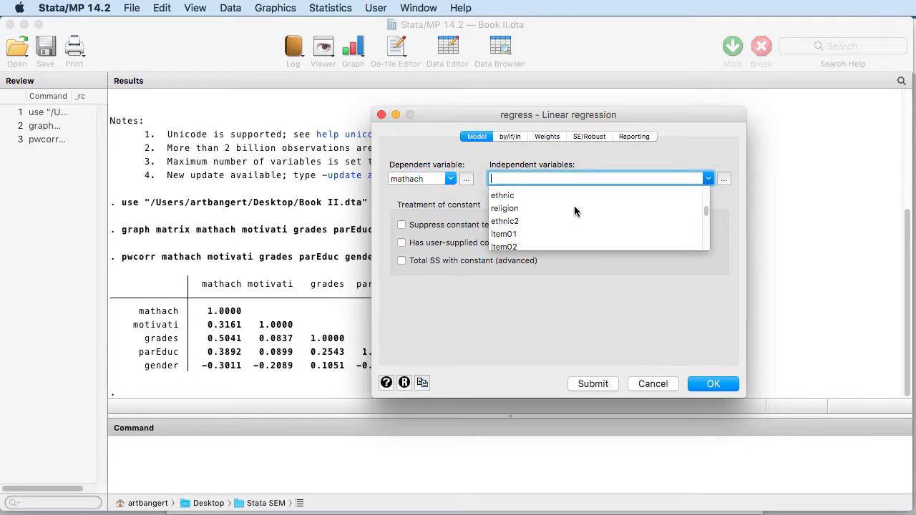
scroll(573, 206, "down", 4)
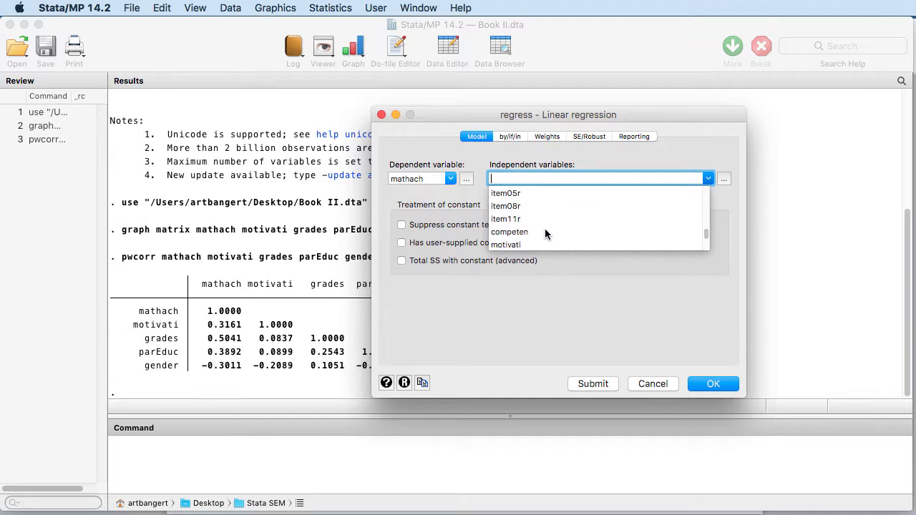
left_click(550, 242)
Step: Add grades to the independent variables of the linear regression
left_click(707, 179)
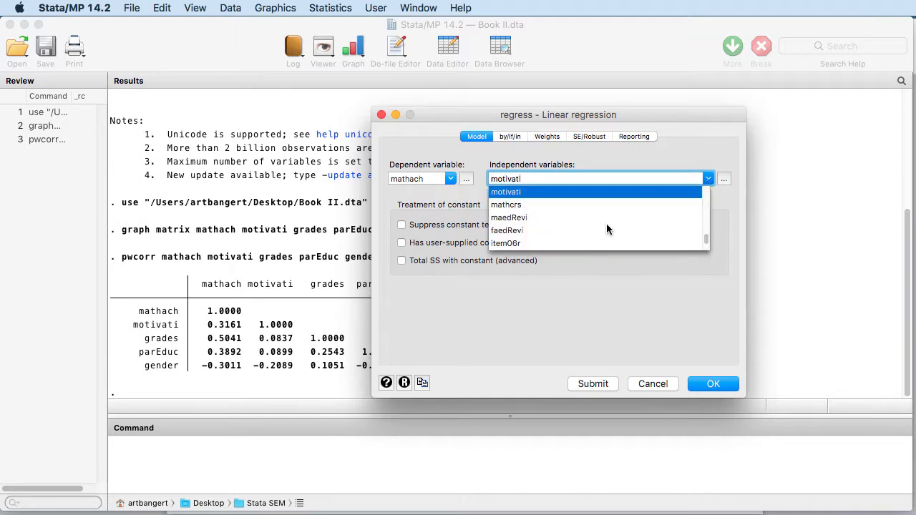
scroll(602, 220, "down", 10)
scroll(599, 214, "up", 8)
scroll(587, 212, "up", 2)
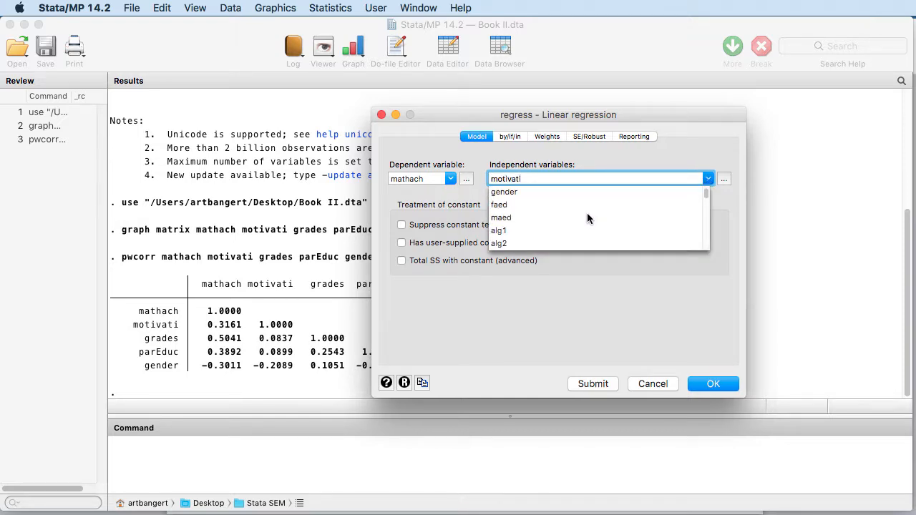
scroll(584, 211, "up", 3)
left_click(511, 206)
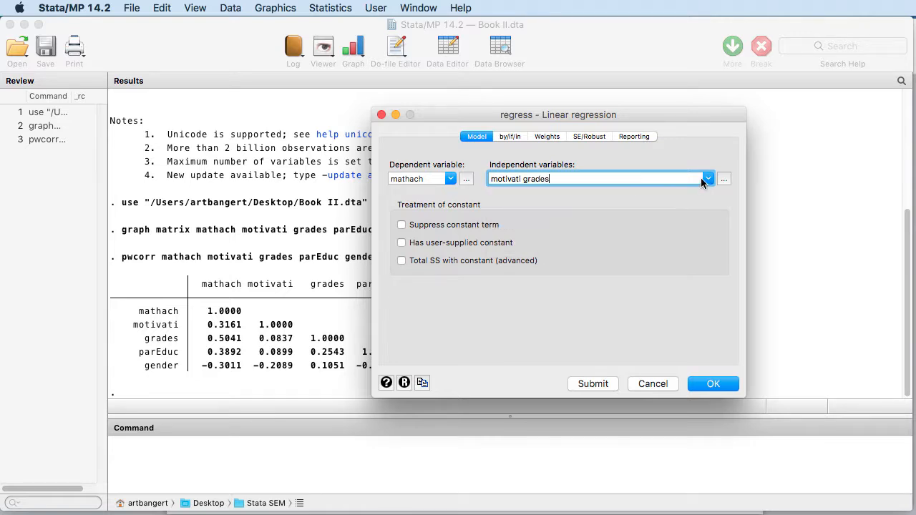
Step: Add parEduc to the independent variables of the linear regression
left_click(711, 180)
scroll(609, 224, "down", 8)
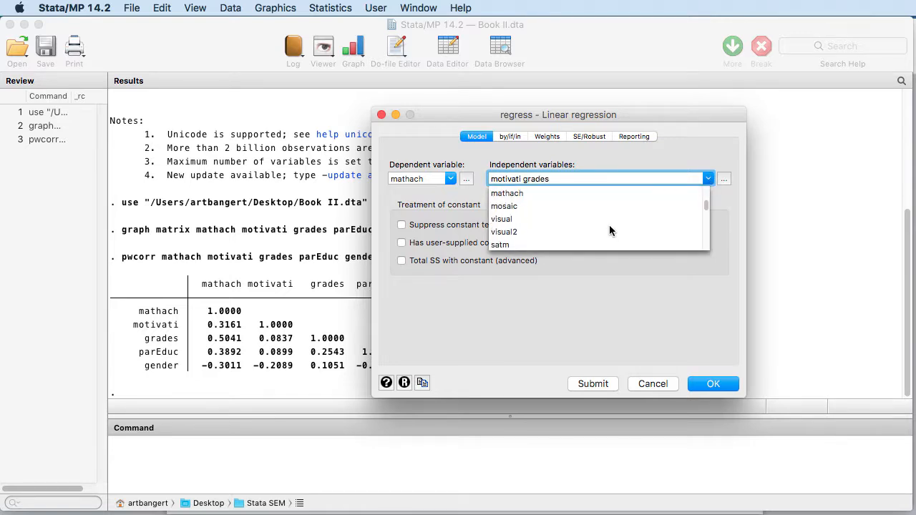
scroll(609, 225, "up", 5)
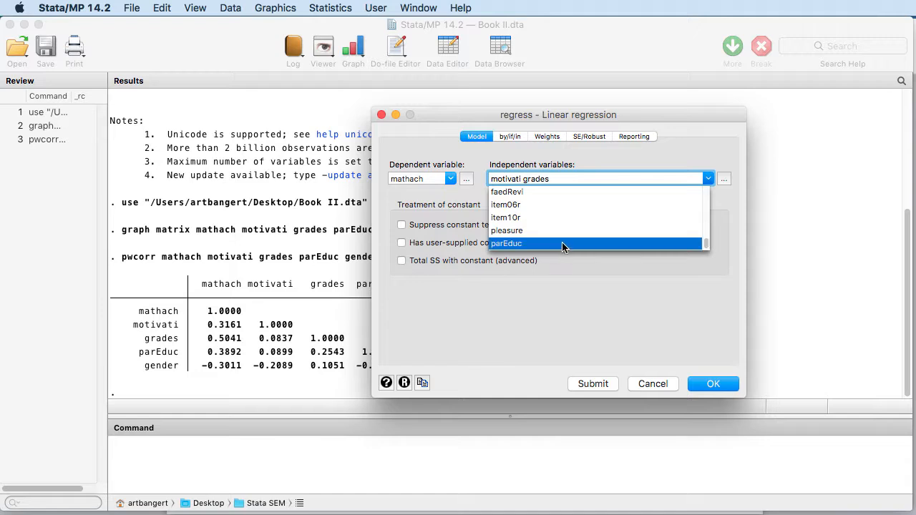
left_click(563, 246)
Step: Add gender to the independent variables and run the linear regression
left_click(704, 180)
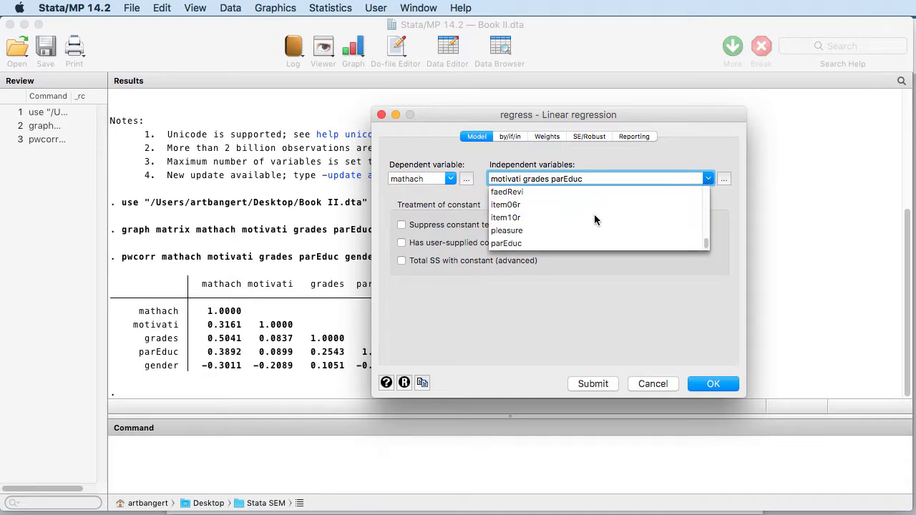
scroll(593, 214, "up", 3)
scroll(587, 212, "up", 3)
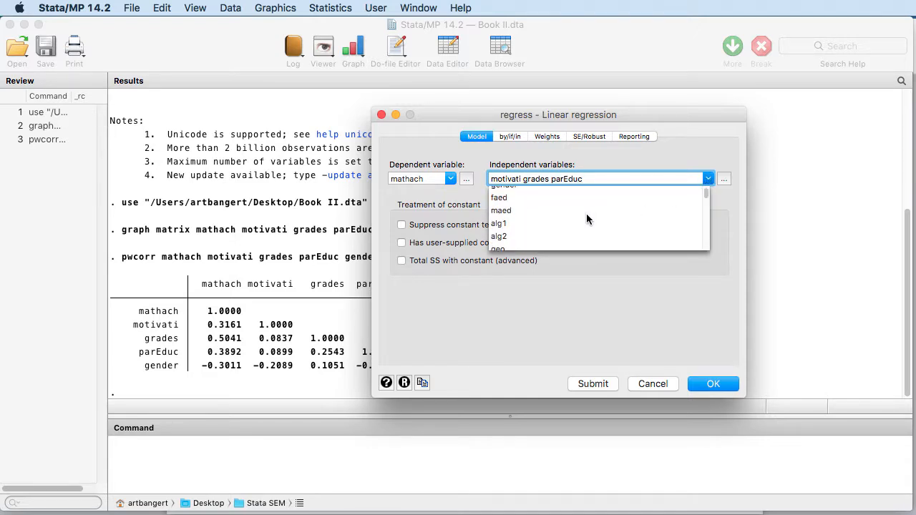
scroll(587, 213, "up", 1)
left_click(655, 195)
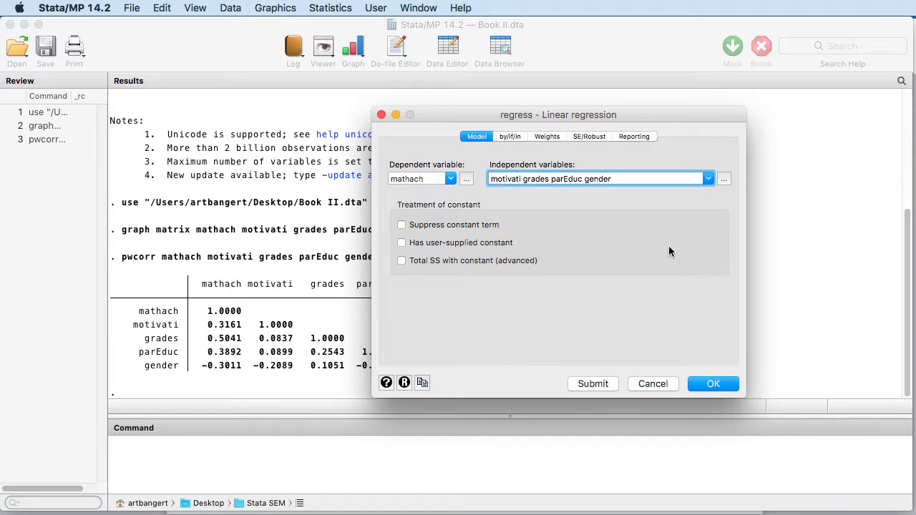
left_click(700, 387)
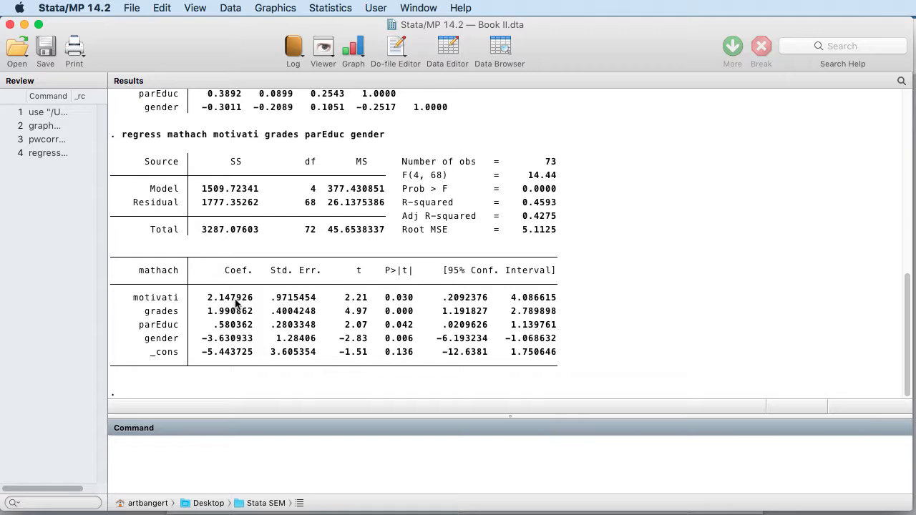
left_click_drag(242, 301, 232, 343)
left_click(235, 342)
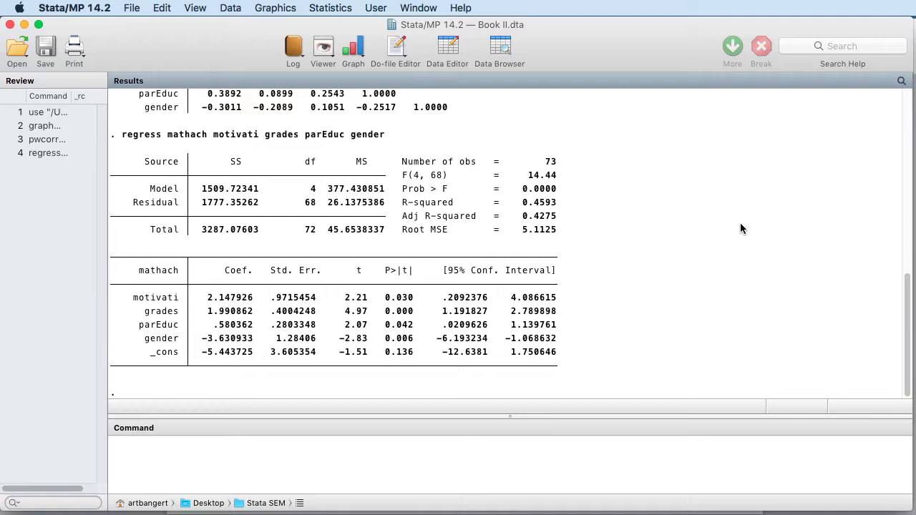
Step: Rerun the linear regression of mathach with standardized beta coefficients reported
left_click(328, 8)
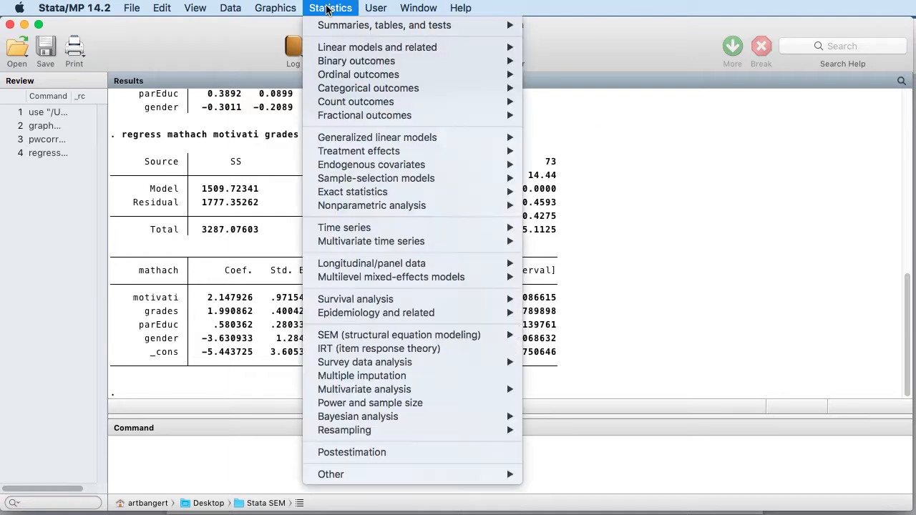
mouse_move(334, 51)
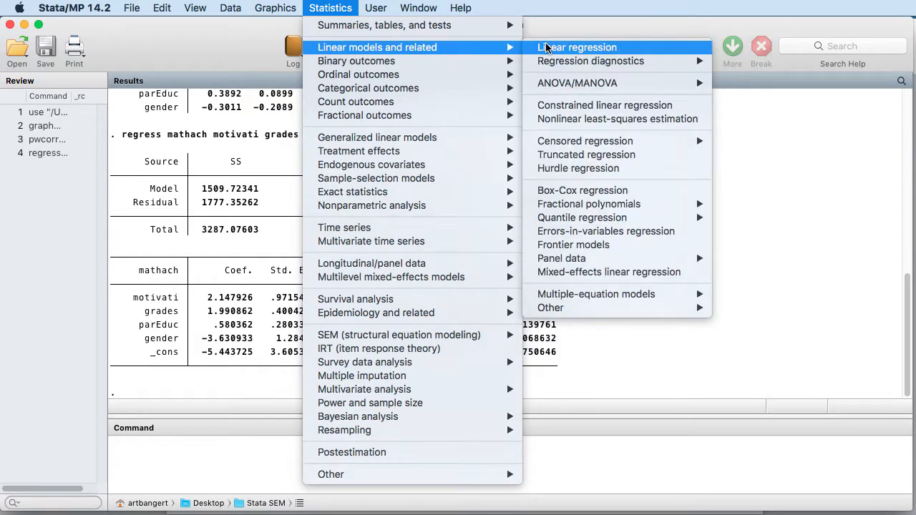
left_click(546, 47)
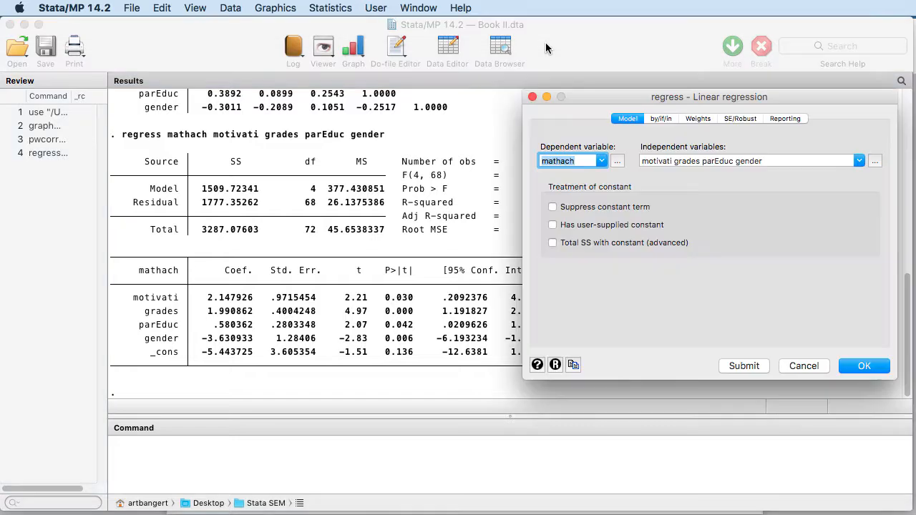
left_click(784, 118)
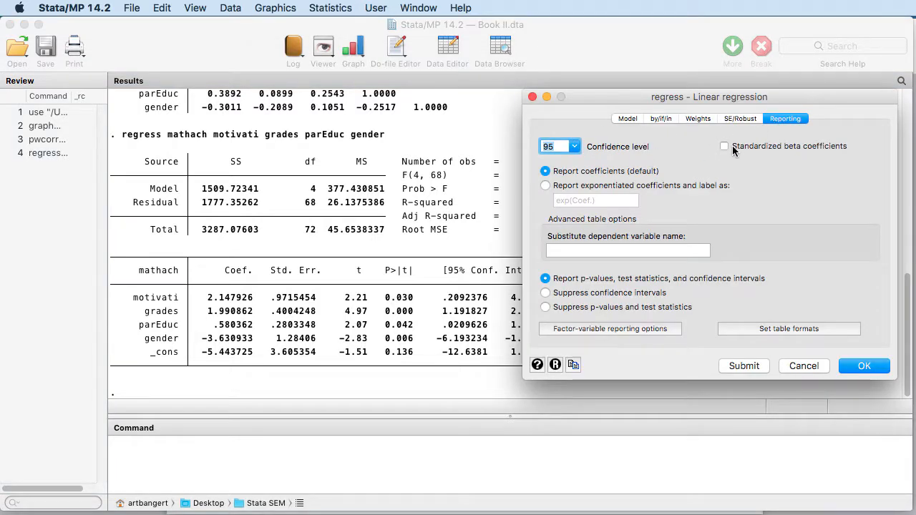
left_click(725, 146)
left_click(859, 368)
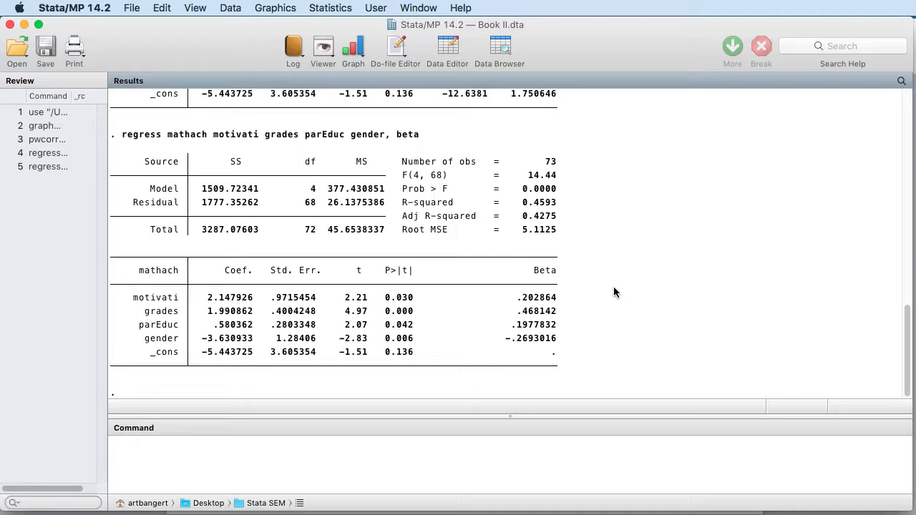
Step: Generate a residual-versus-fitted plot for the mathach regression with the default settings
left_click(330, 9)
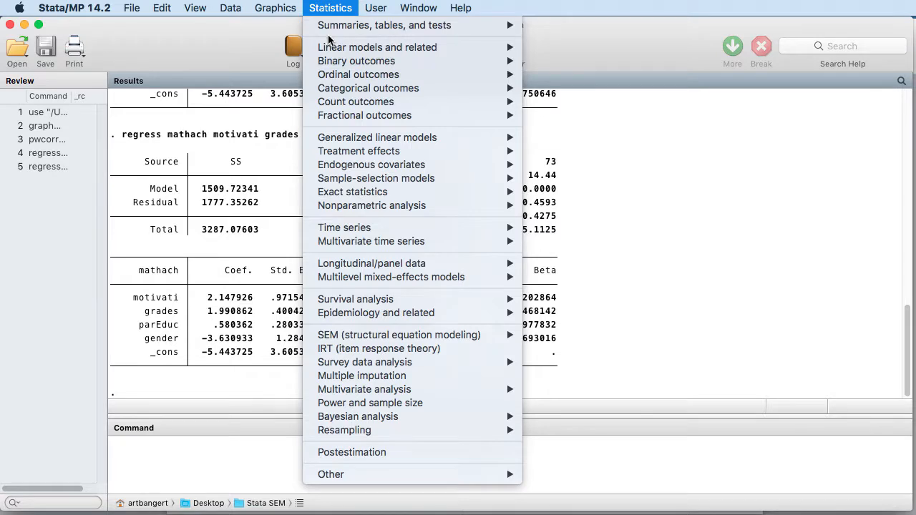
mouse_move(329, 48)
mouse_move(563, 63)
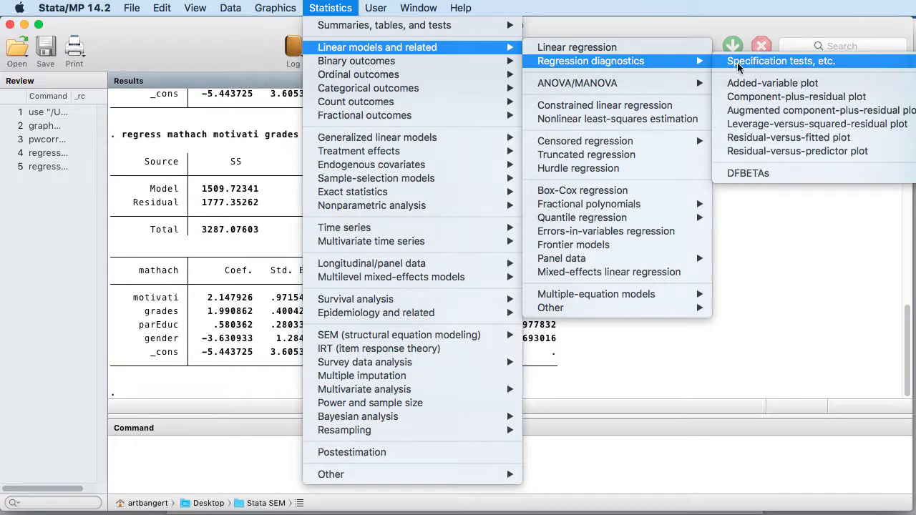
left_click(763, 138)
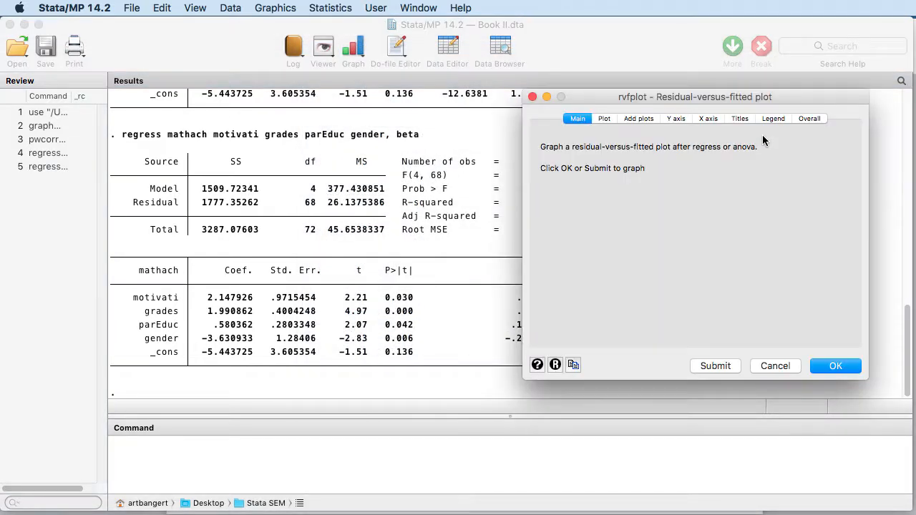
left_click(835, 365)
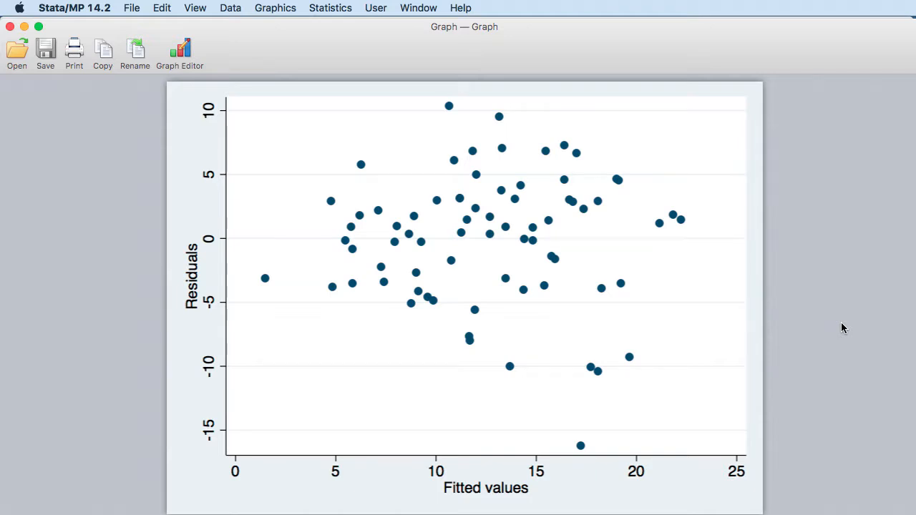
Step: Create a float variable named Residual from the regression's linear prediction (xb) and close the postestimation selector
left_click(331, 10)
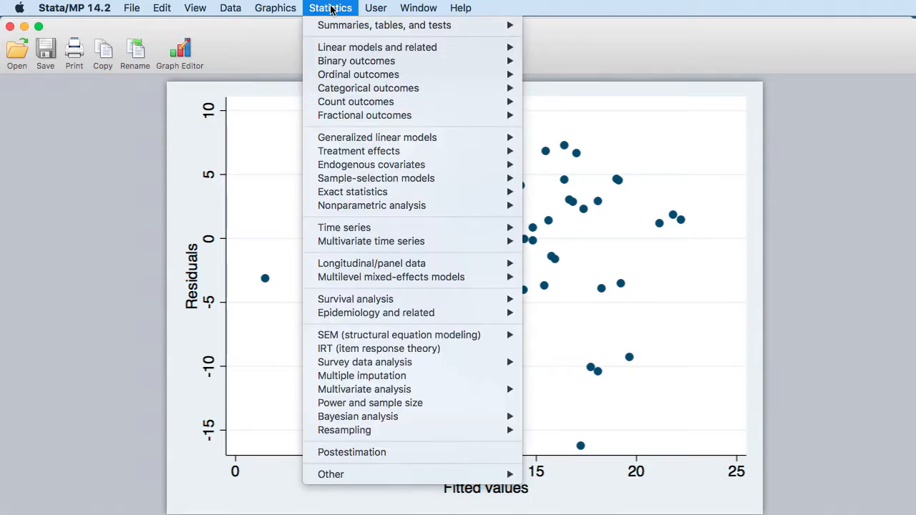
left_click(354, 452)
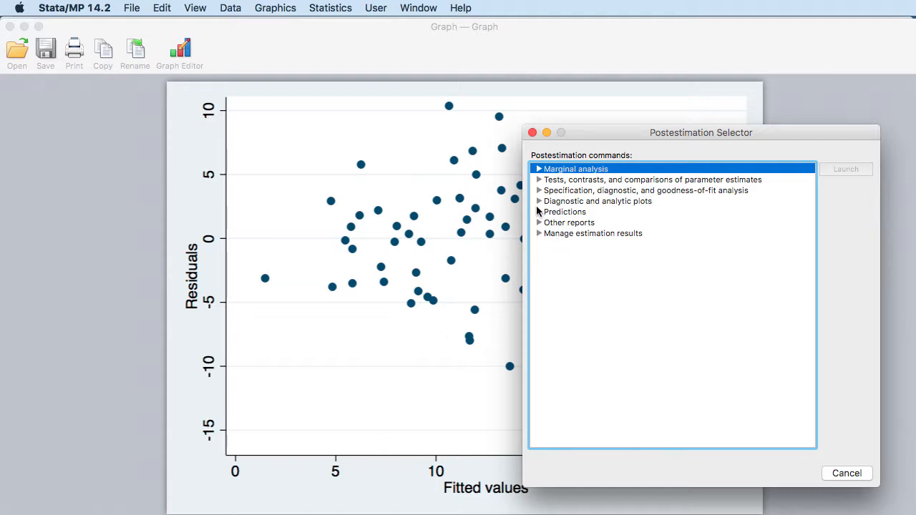
left_click(538, 211)
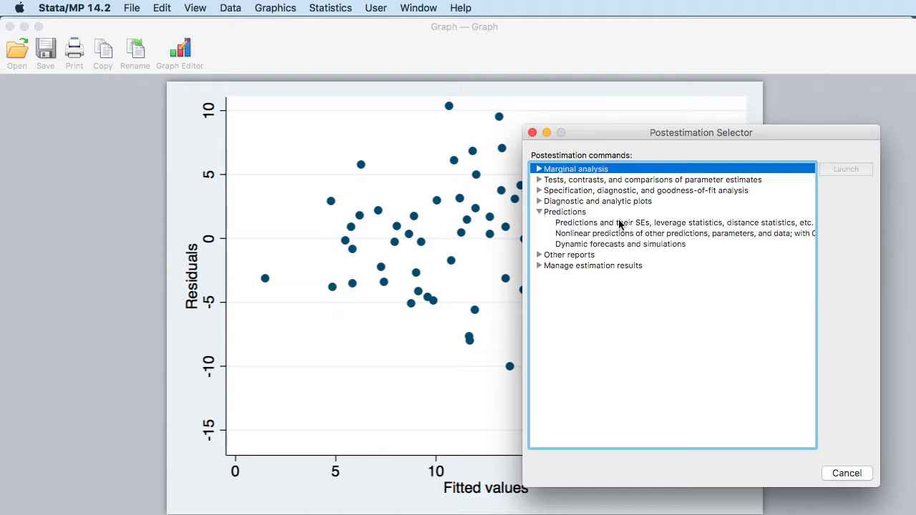
left_click(666, 224)
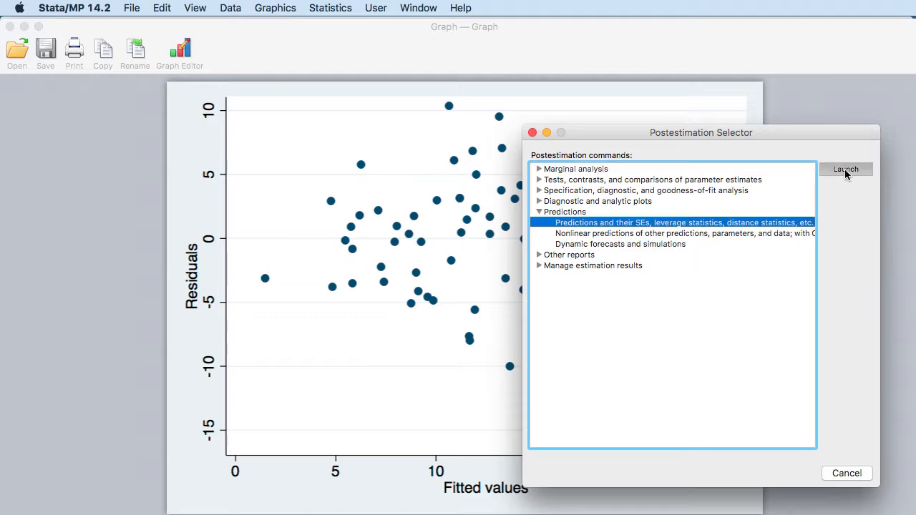
left_click(844, 169)
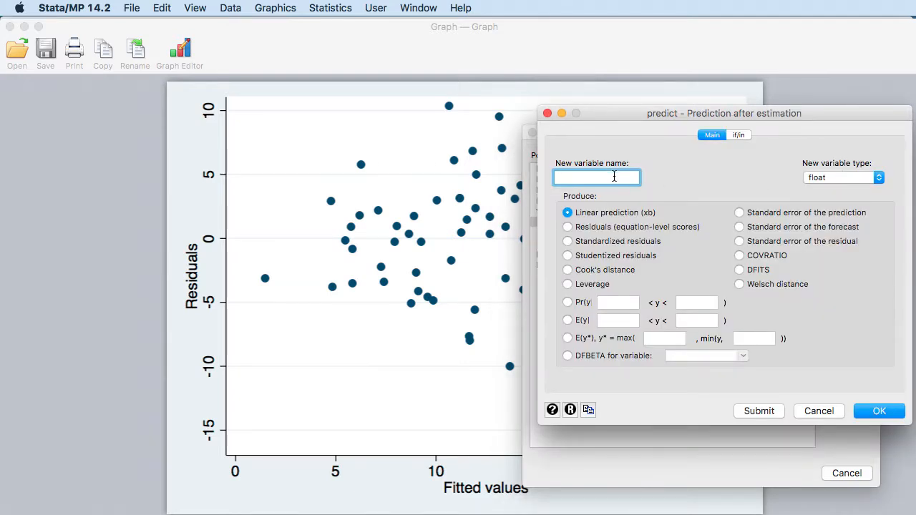
type("RE")
left_click(878, 413)
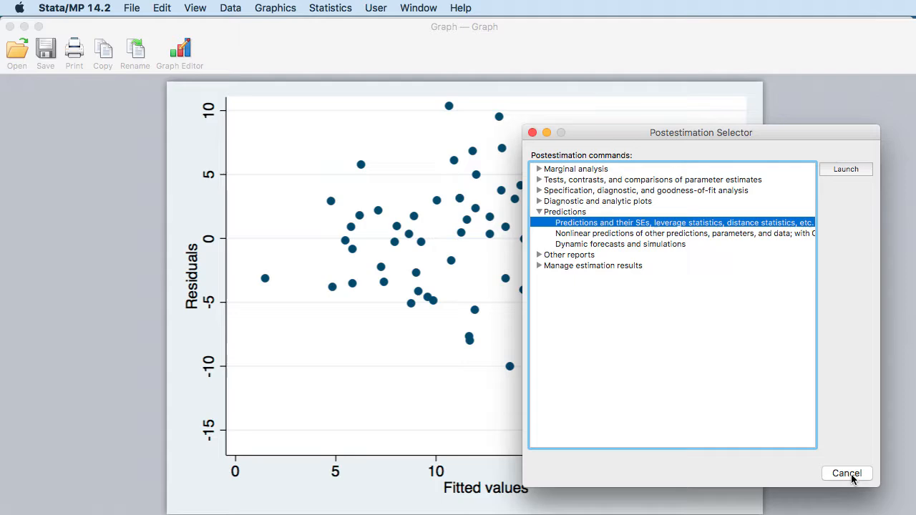
left_click(849, 473)
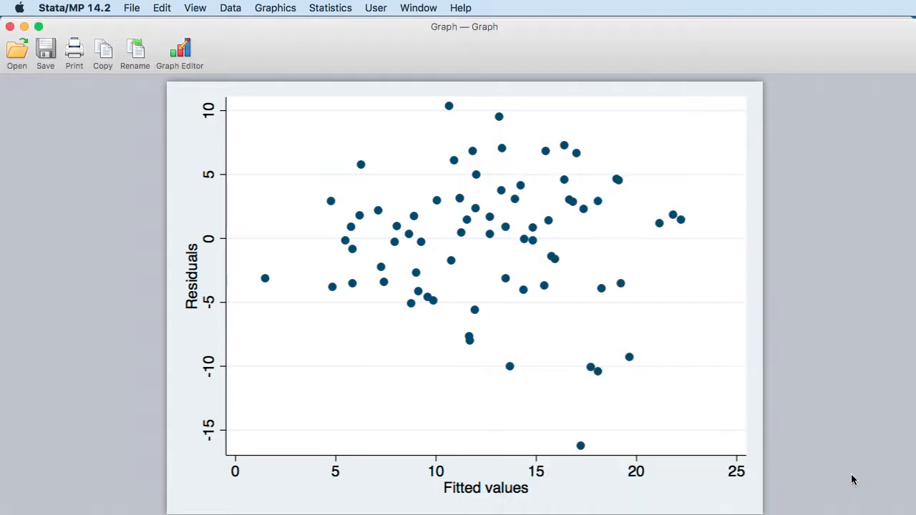
Step: Browse the dataset and examine the values in the new Residual column
left_click_drag(372, 43, 460, 380)
left_click(468, 308)
left_click(500, 47)
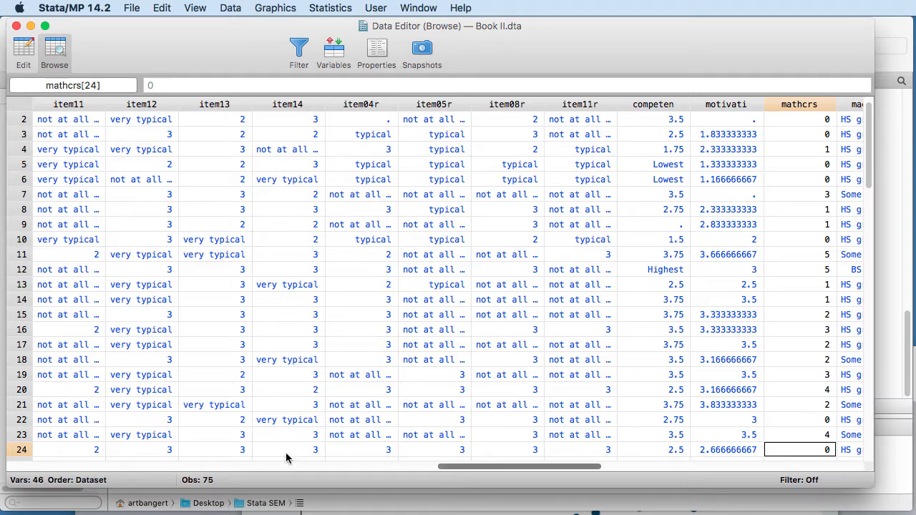
left_click_drag(450, 466, 640, 466)
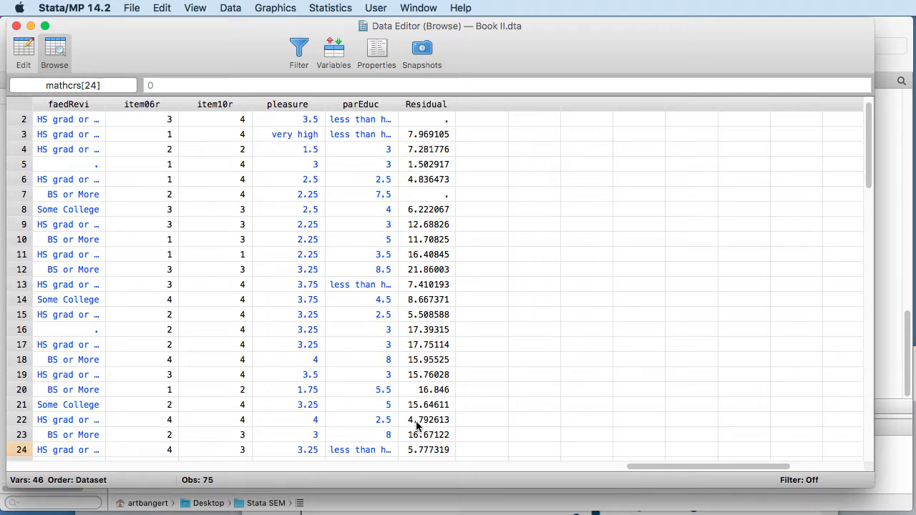
scroll(440, 271, "down", 20)
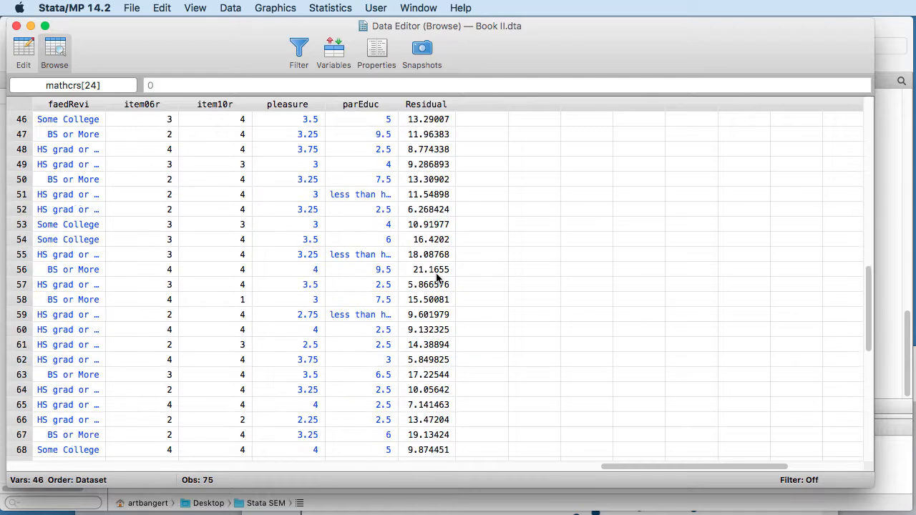
scroll(436, 273, "up", 20)
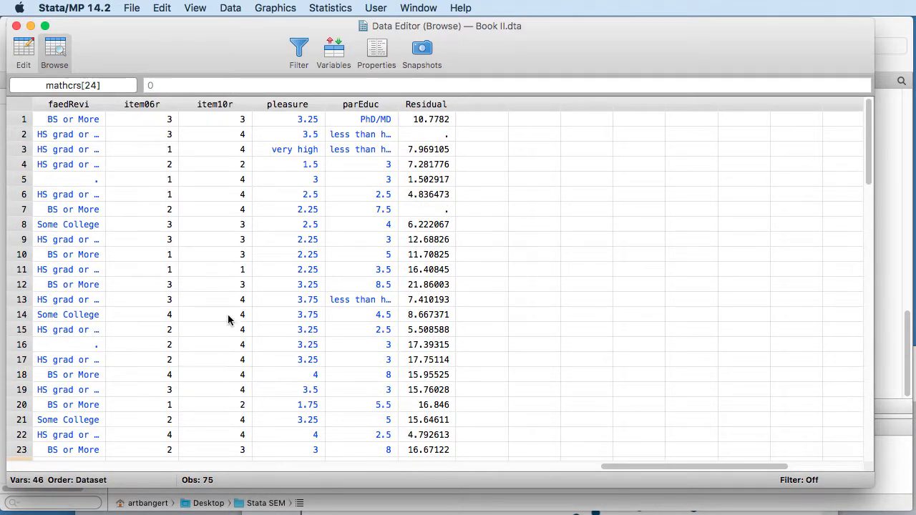
left_click_drag(140, 63, 174, 50)
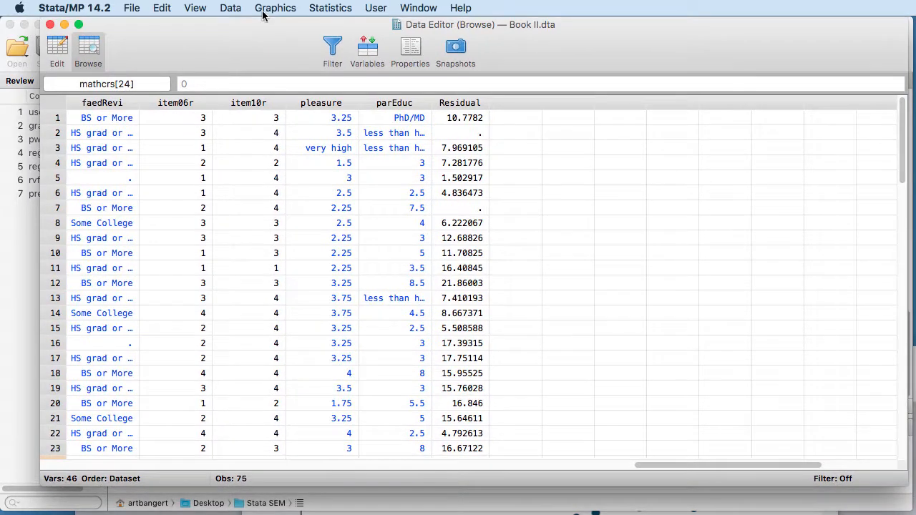
Step: Plot a density histogram of Residual as continuous data with default bins and bring the graph into full view
left_click(275, 7)
left_click(288, 98)
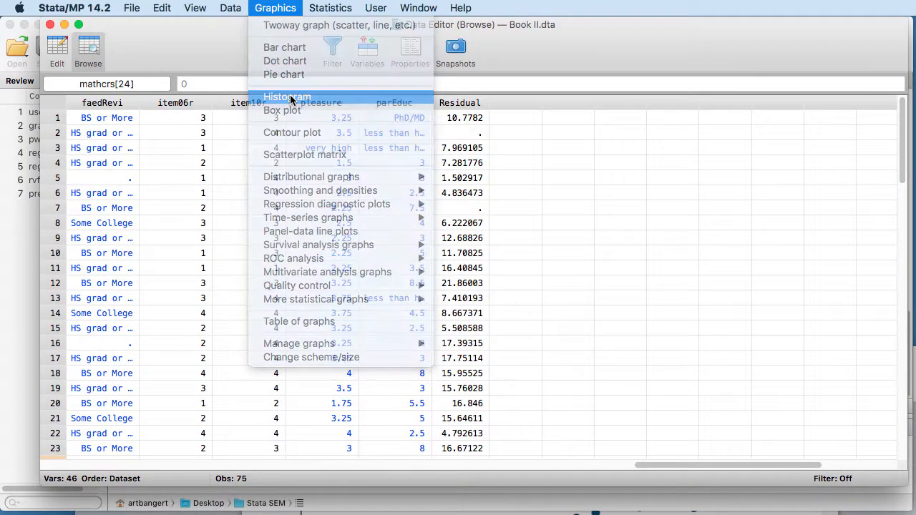
left_click(639, 191)
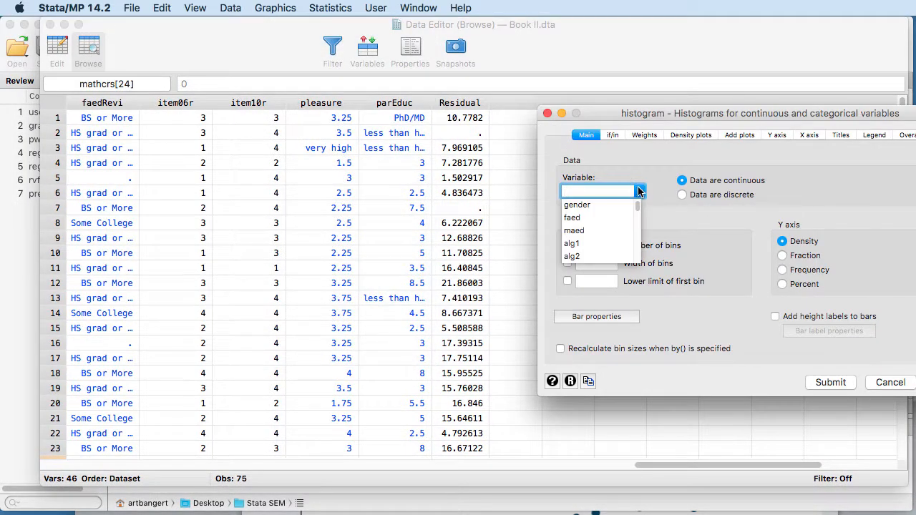
left_click_drag(636, 211, 636, 261)
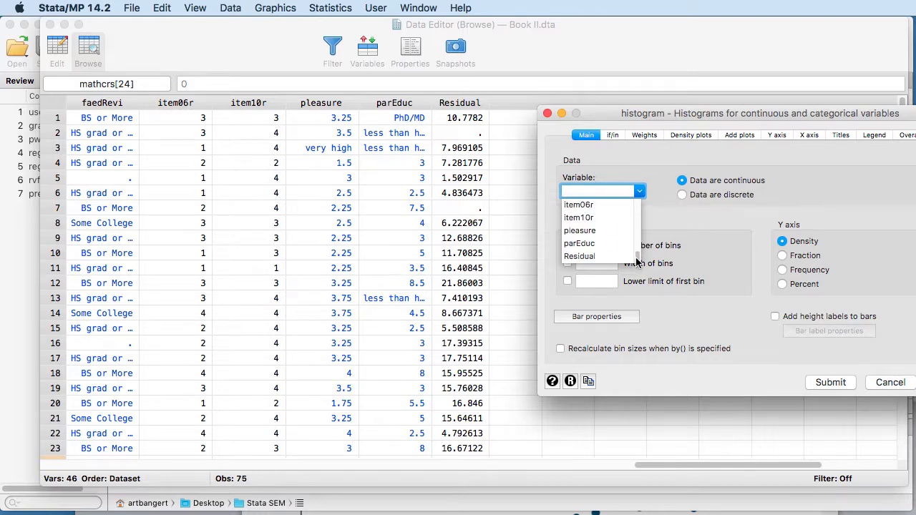
scroll(636, 261, "up", 2)
left_click(623, 242)
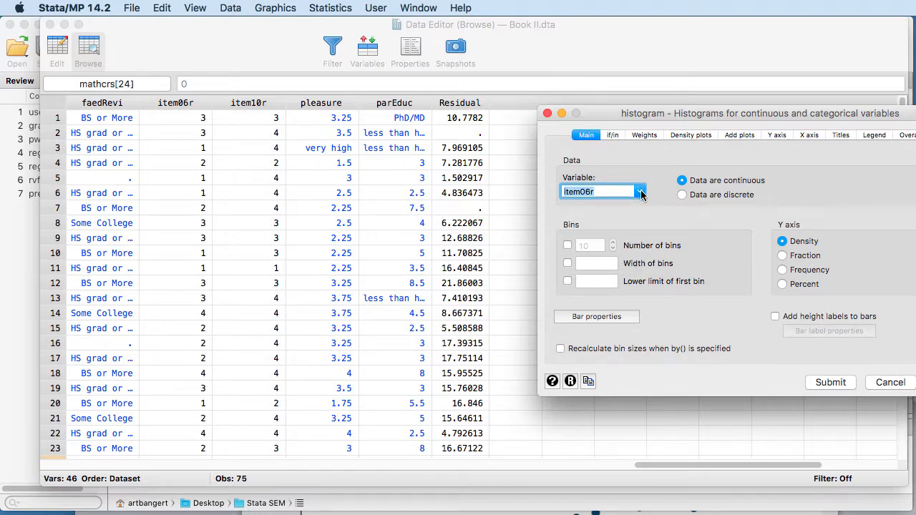
left_click(639, 191)
scroll(634, 250, "up", 2)
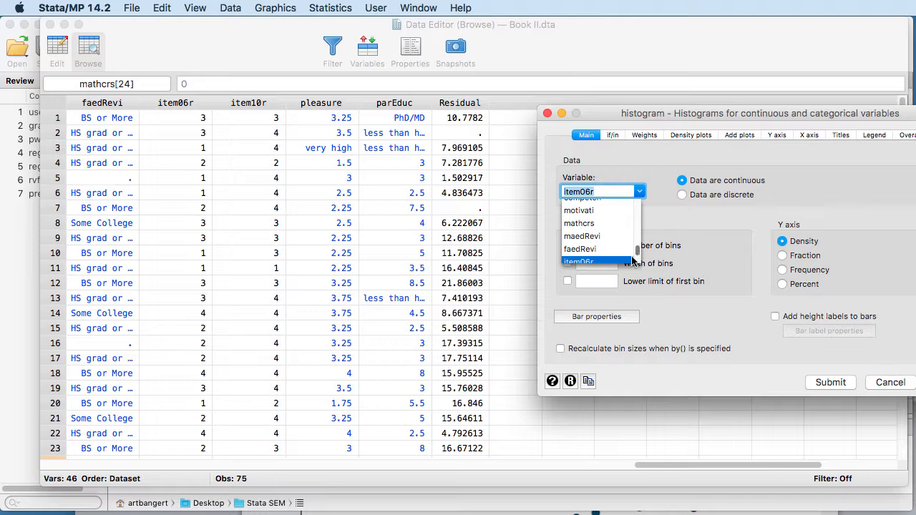
scroll(635, 252, "down", 2)
left_click(614, 262)
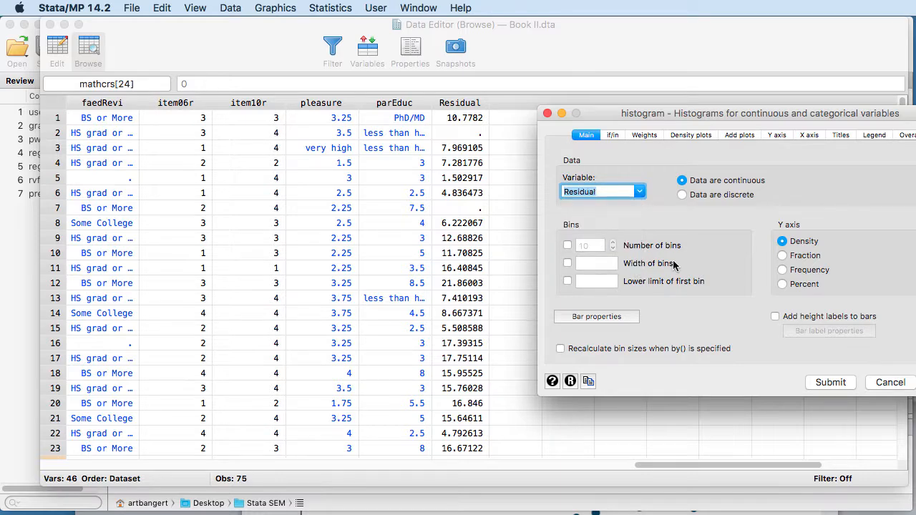
left_click(840, 383)
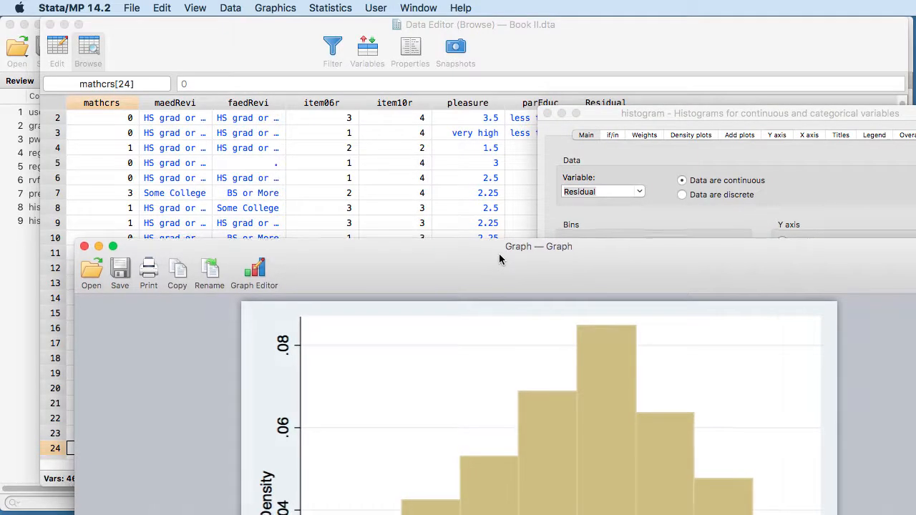
left_click_drag(498, 253, 405, 31)
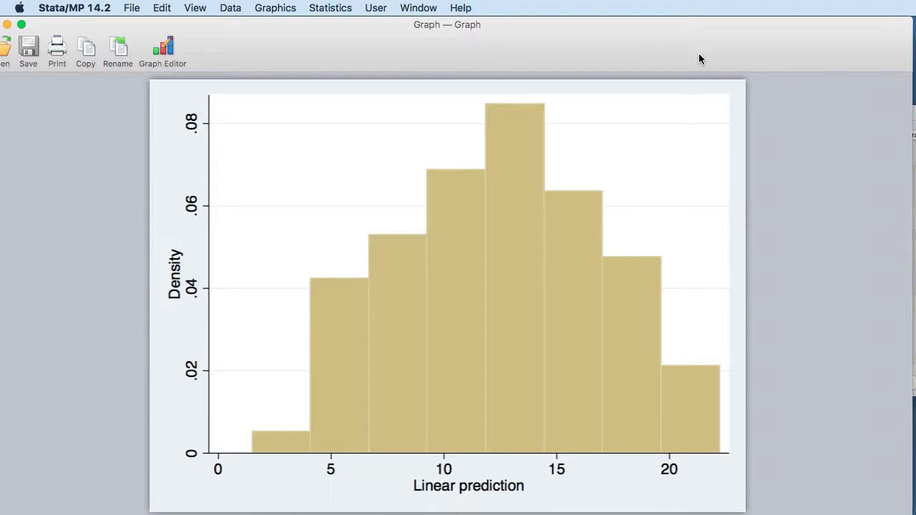
Step: Look back over the dataset's first variables, and close the data browser and the histogram graph
left_click_drag(699, 53, 750, 95)
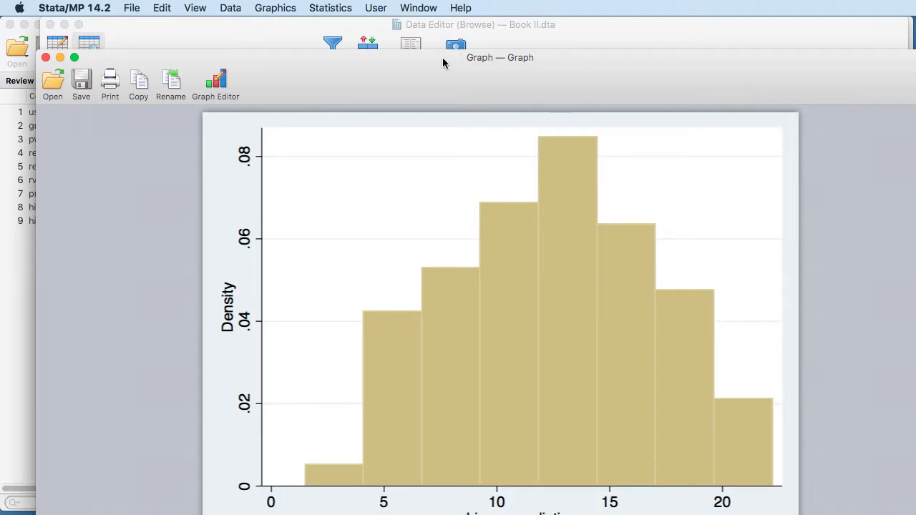
left_click(129, 29)
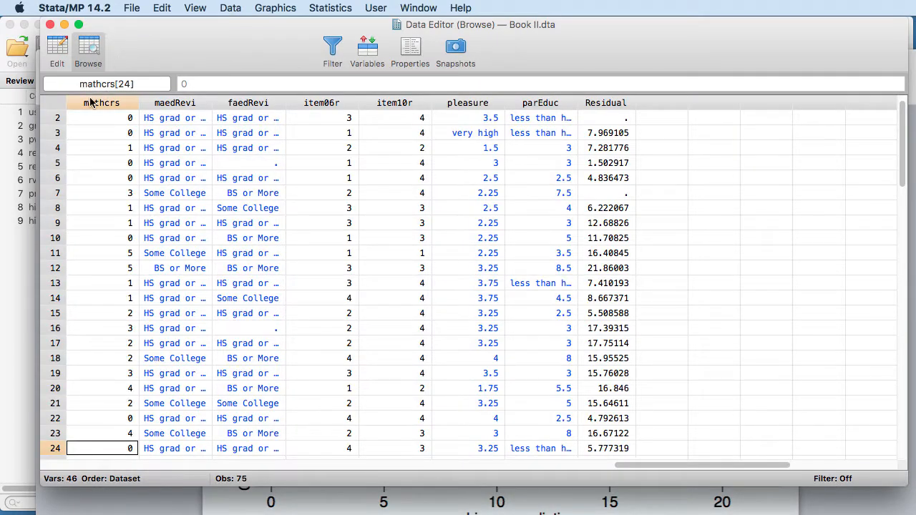
left_click_drag(648, 465, 59, 491)
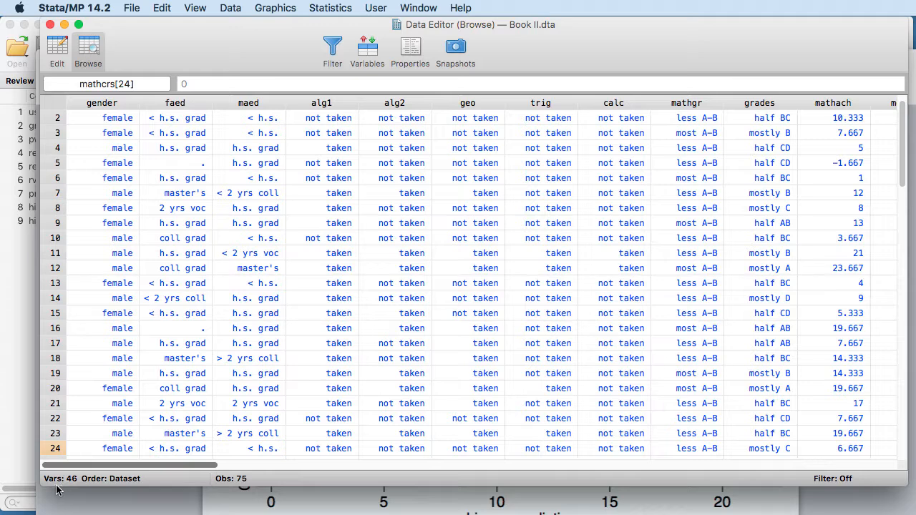
left_click(50, 25)
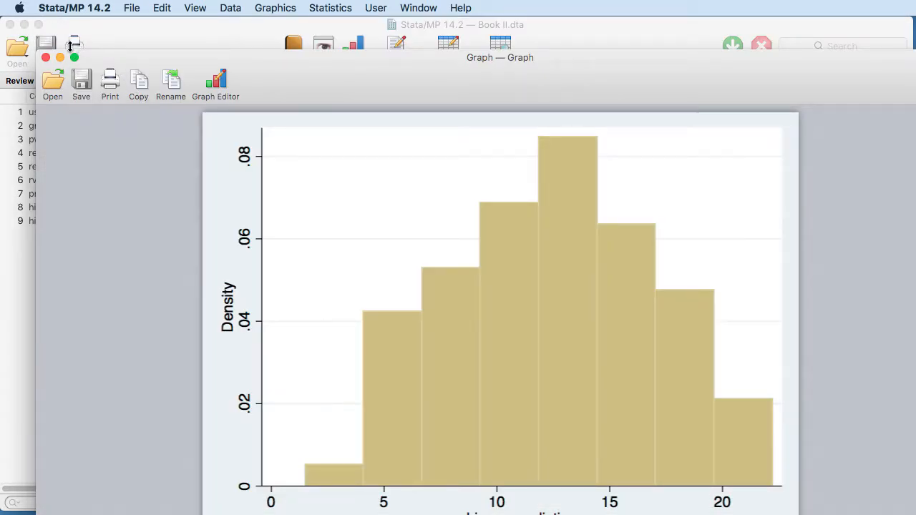
left_click(43, 58)
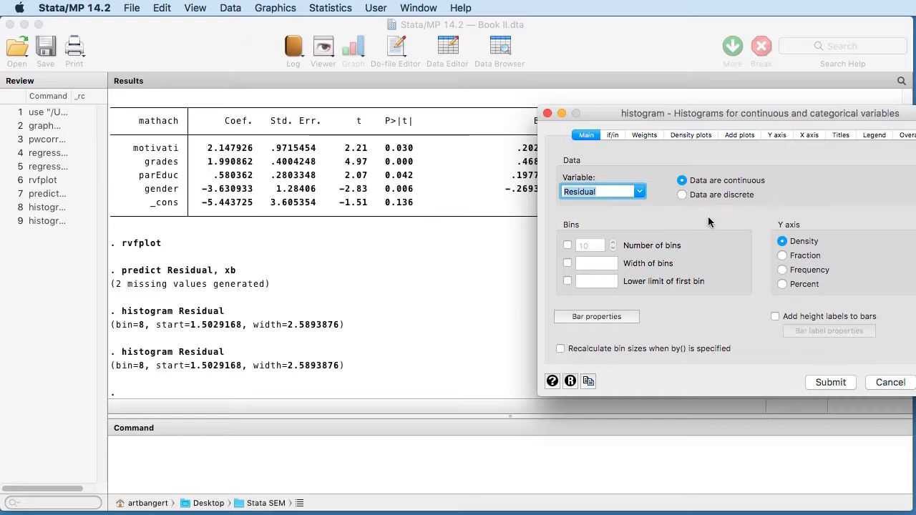